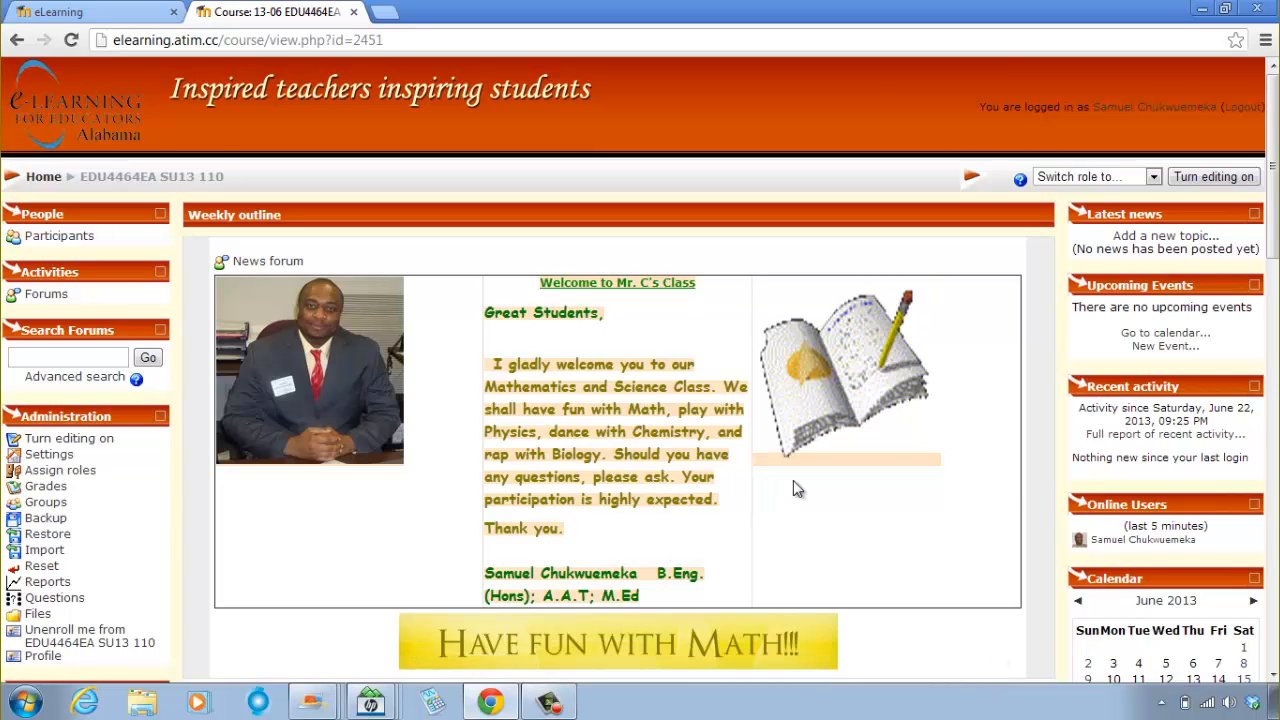
# Examine the course page's welcome section and its list of dated weekly sections.
pyautogui.scroll(-5, 793, 482)
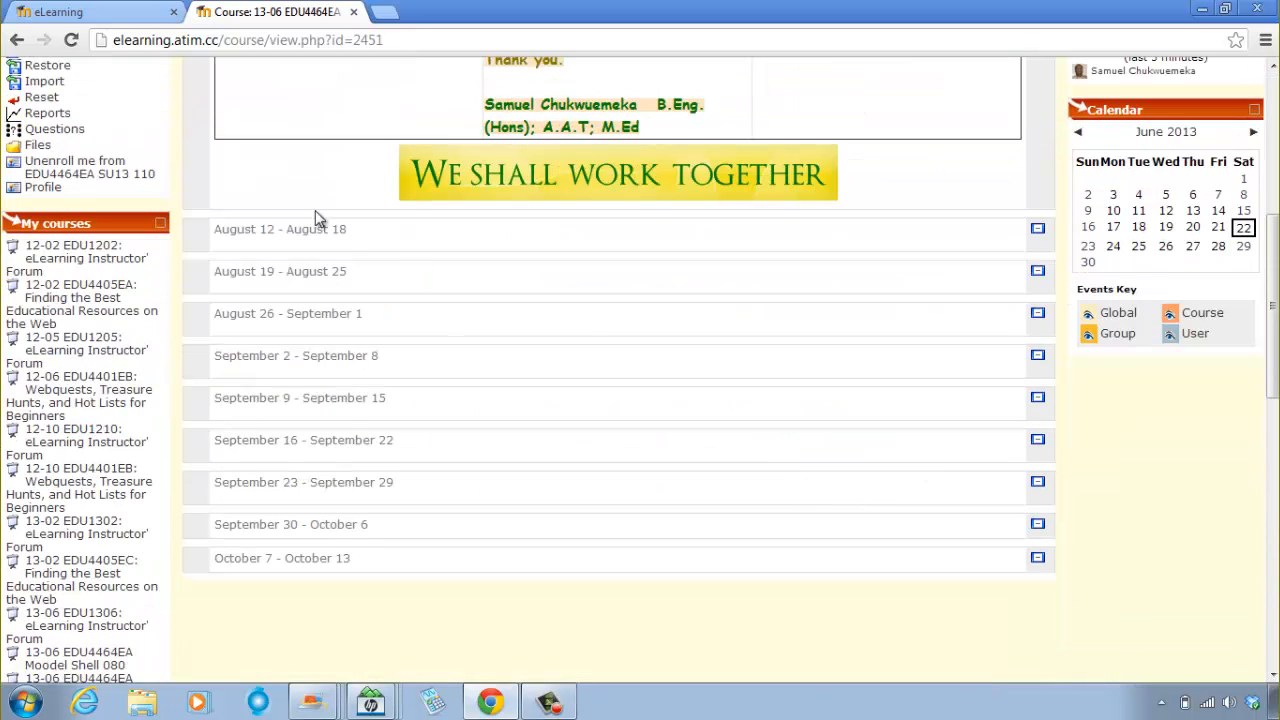
pyautogui.scroll(3, 260, 278)
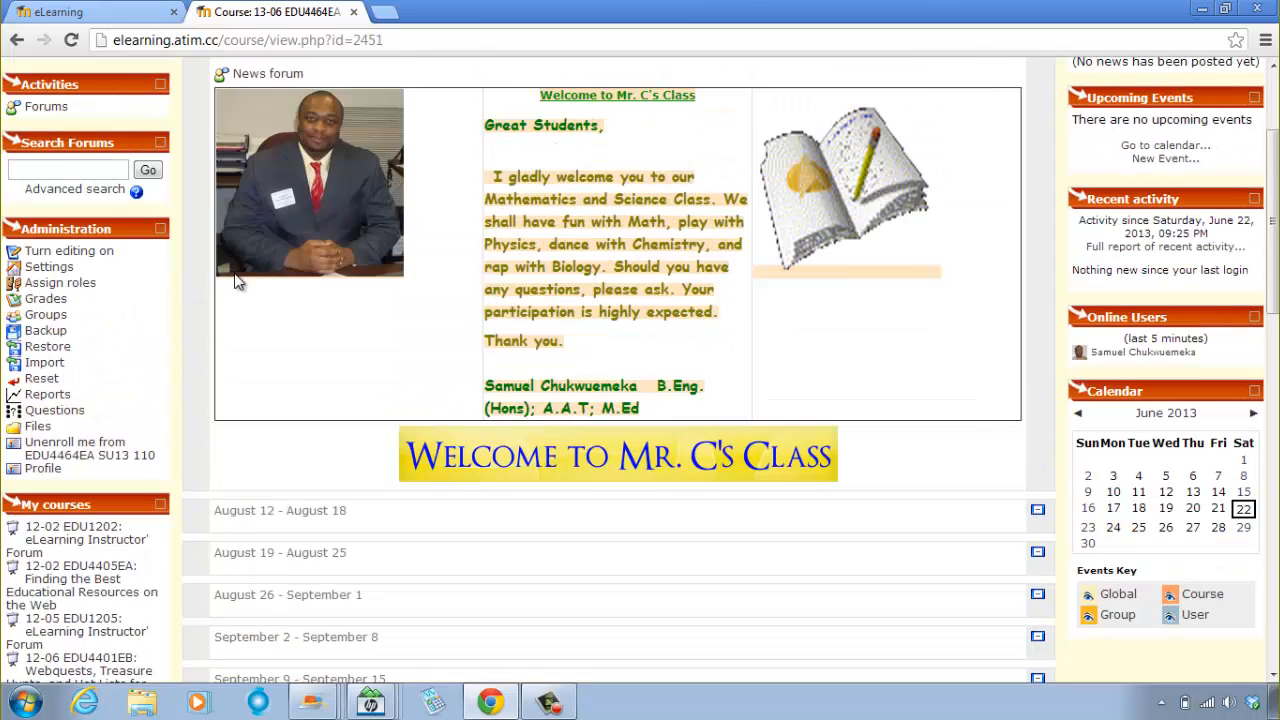
pyautogui.scroll(-2, 291, 286)
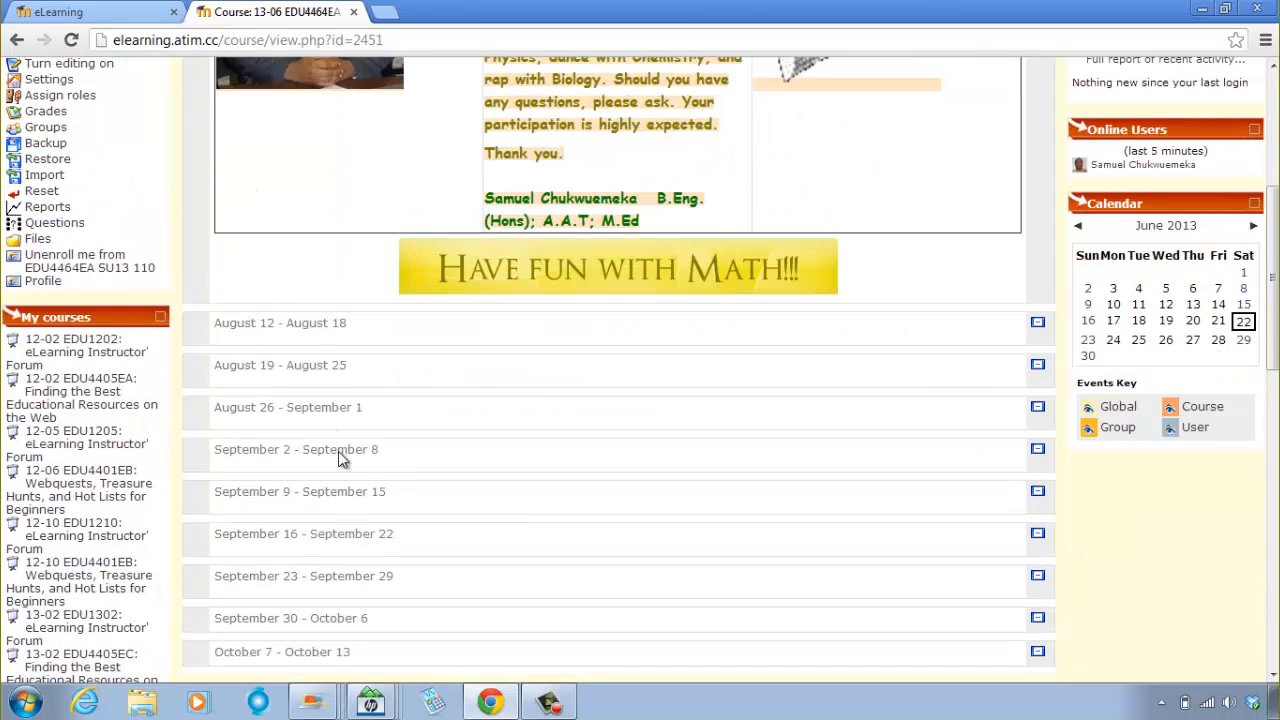
pyautogui.scroll(-2, 338, 451)
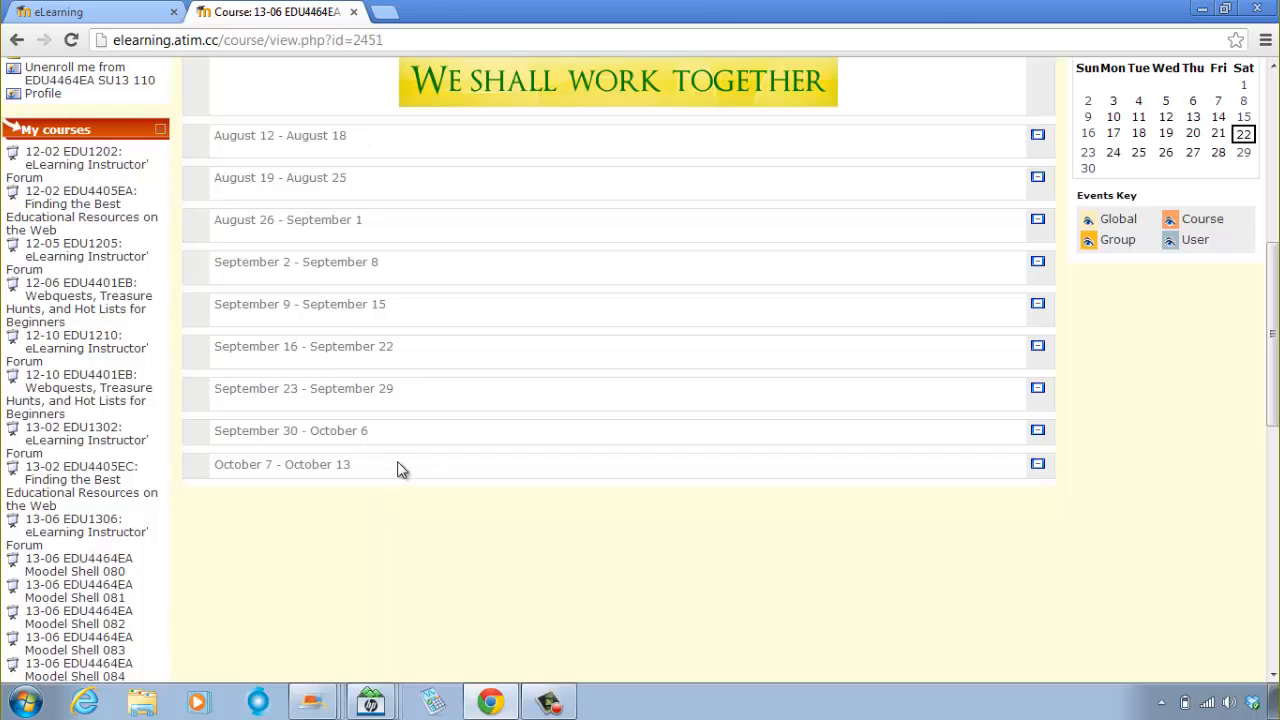
pyautogui.moveTo(558, 693)
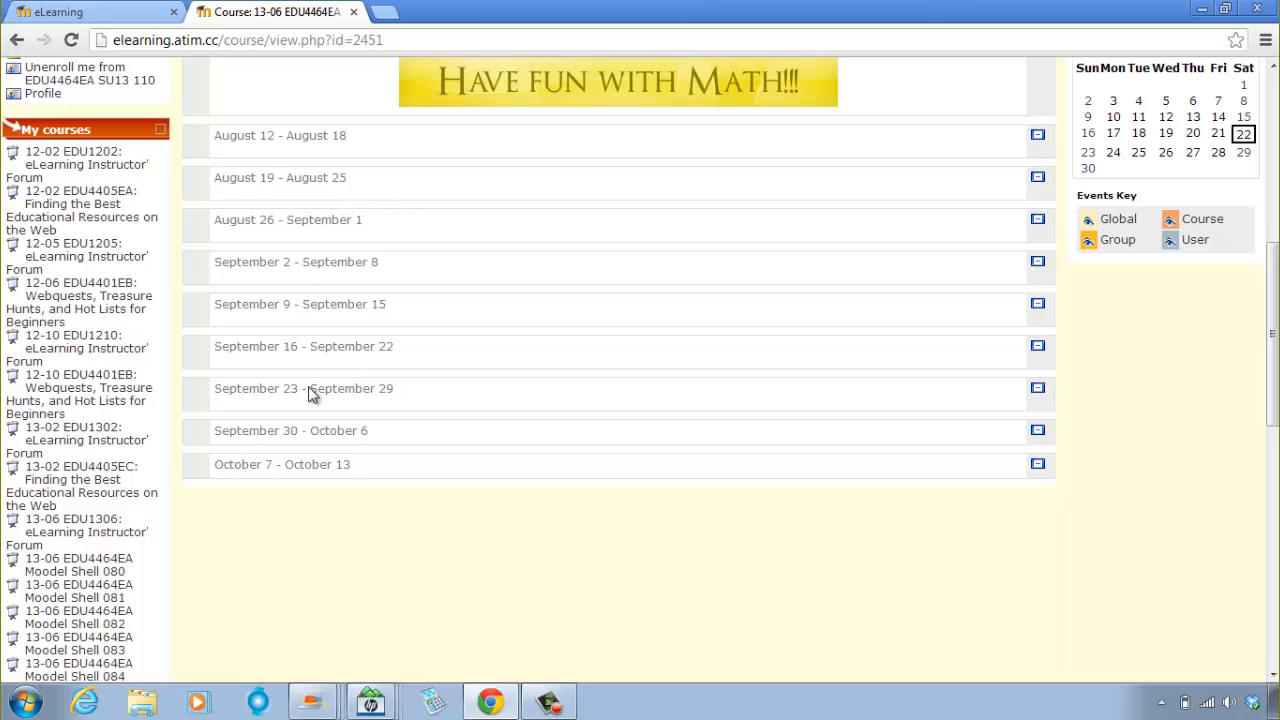
pyautogui.scroll(2, 408, 514)
pyautogui.scroll(-3, 404, 507)
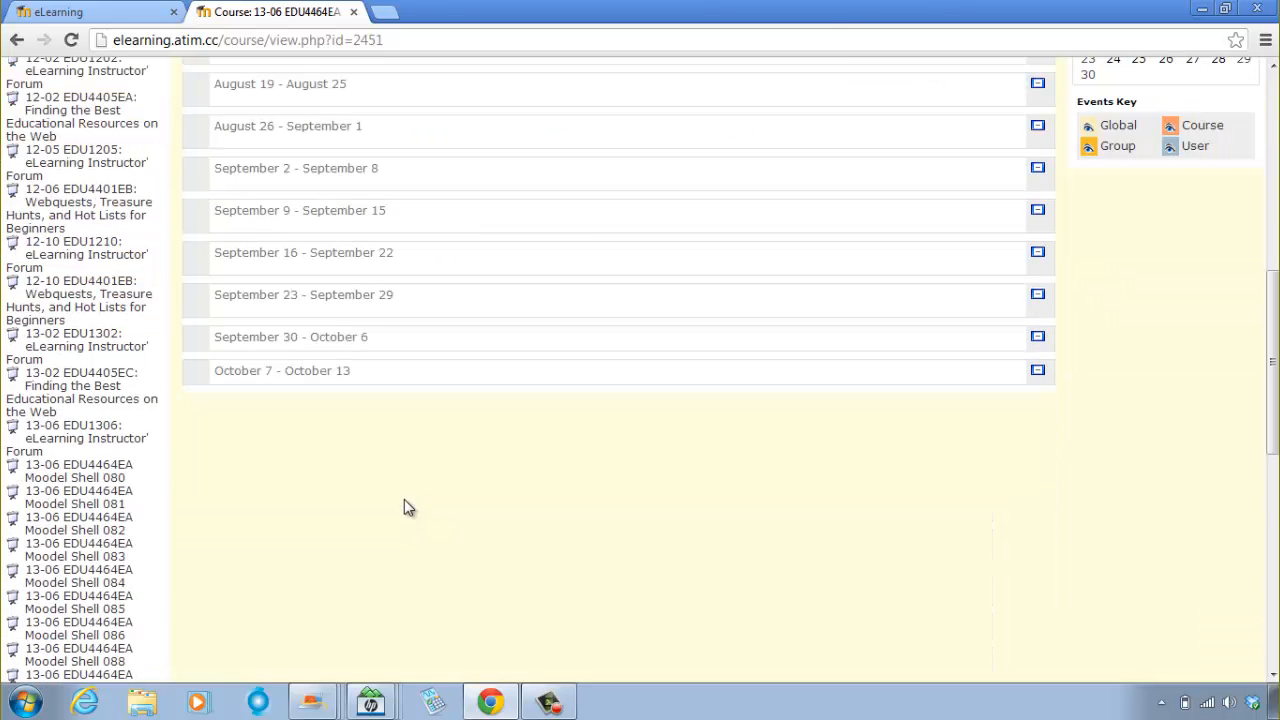
pyautogui.scroll(4, 334, 434)
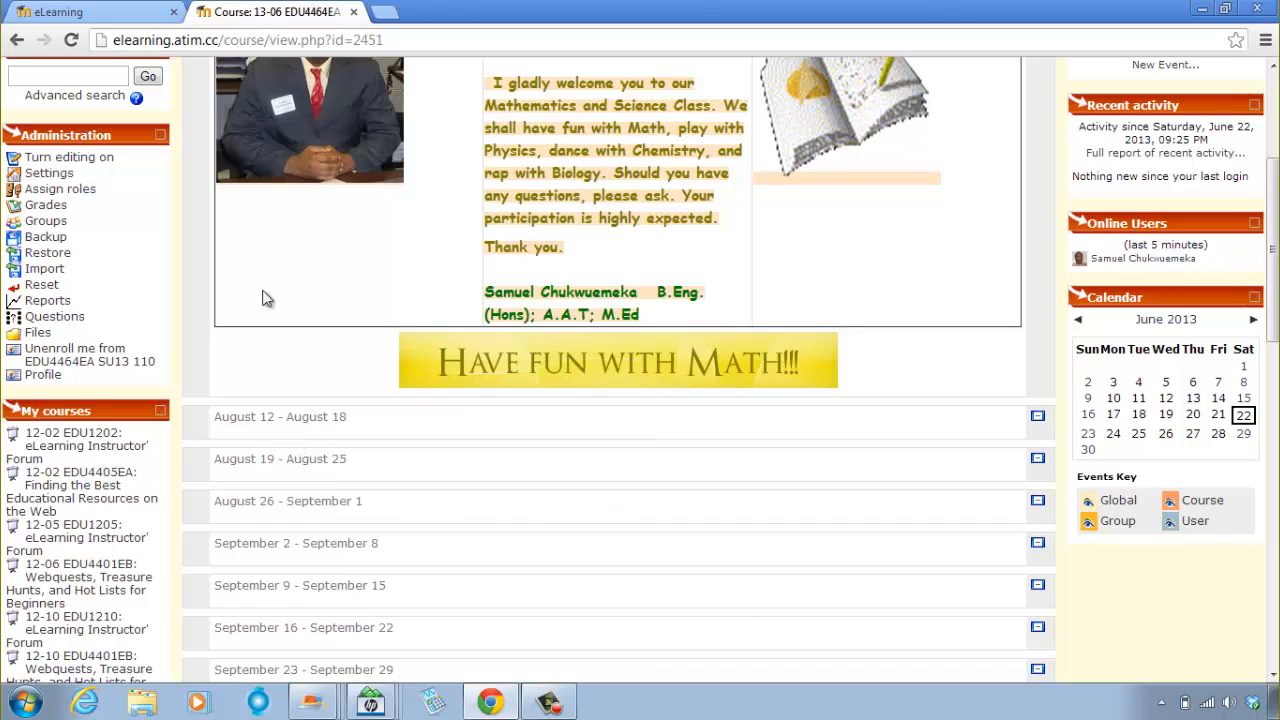
# Open the course settings, review the format, number of weeks and start date, and save the form.
pyautogui.click(48, 173)
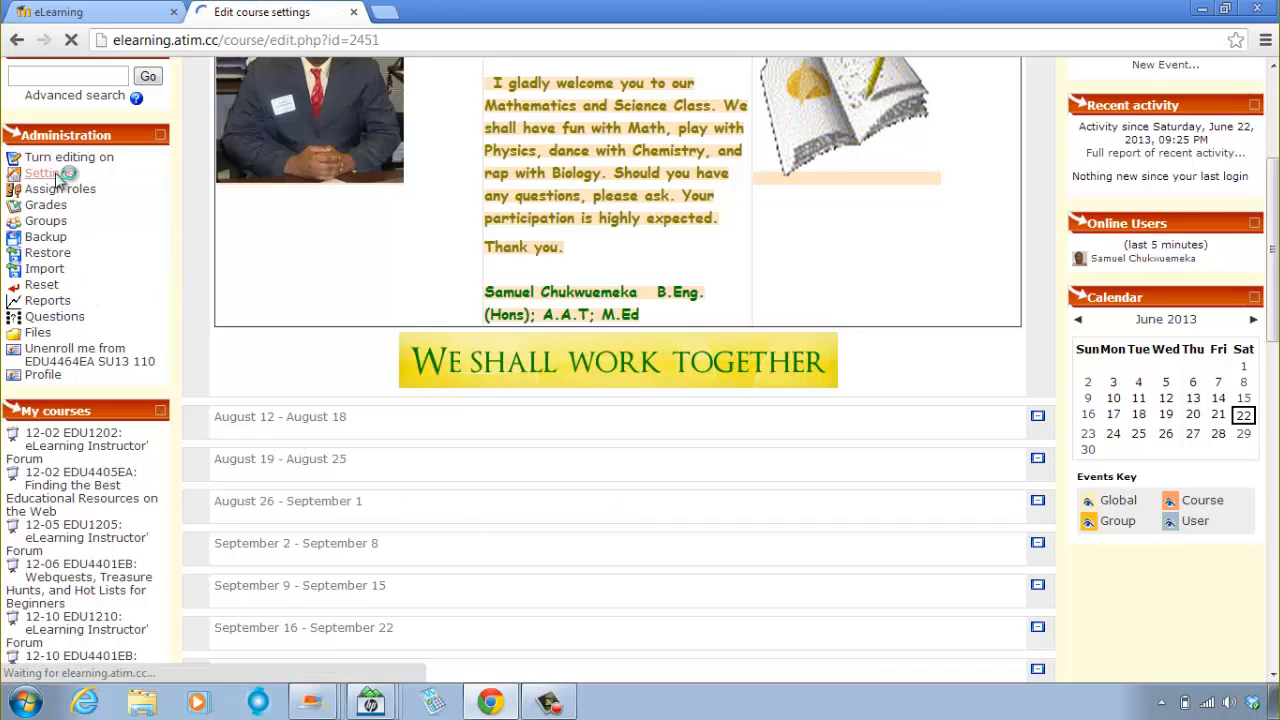
pyautogui.scroll(-4, 212, 364)
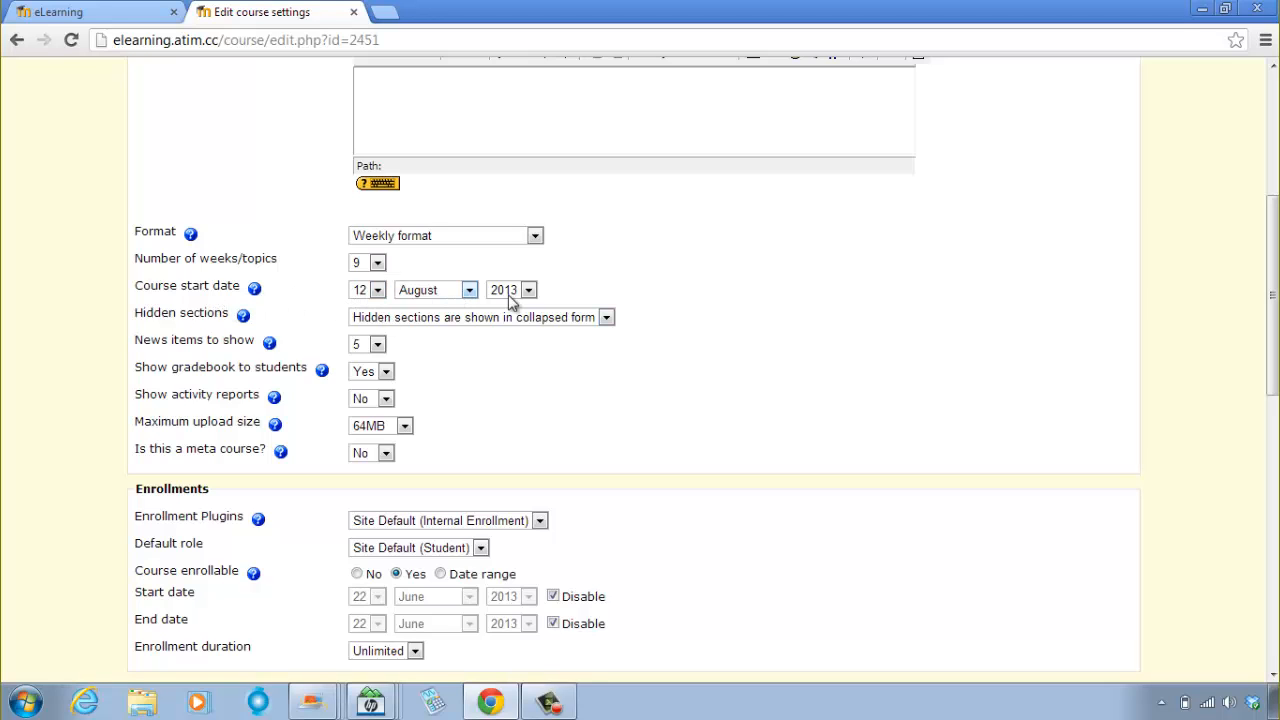
pyautogui.scroll(-8, 622, 395)
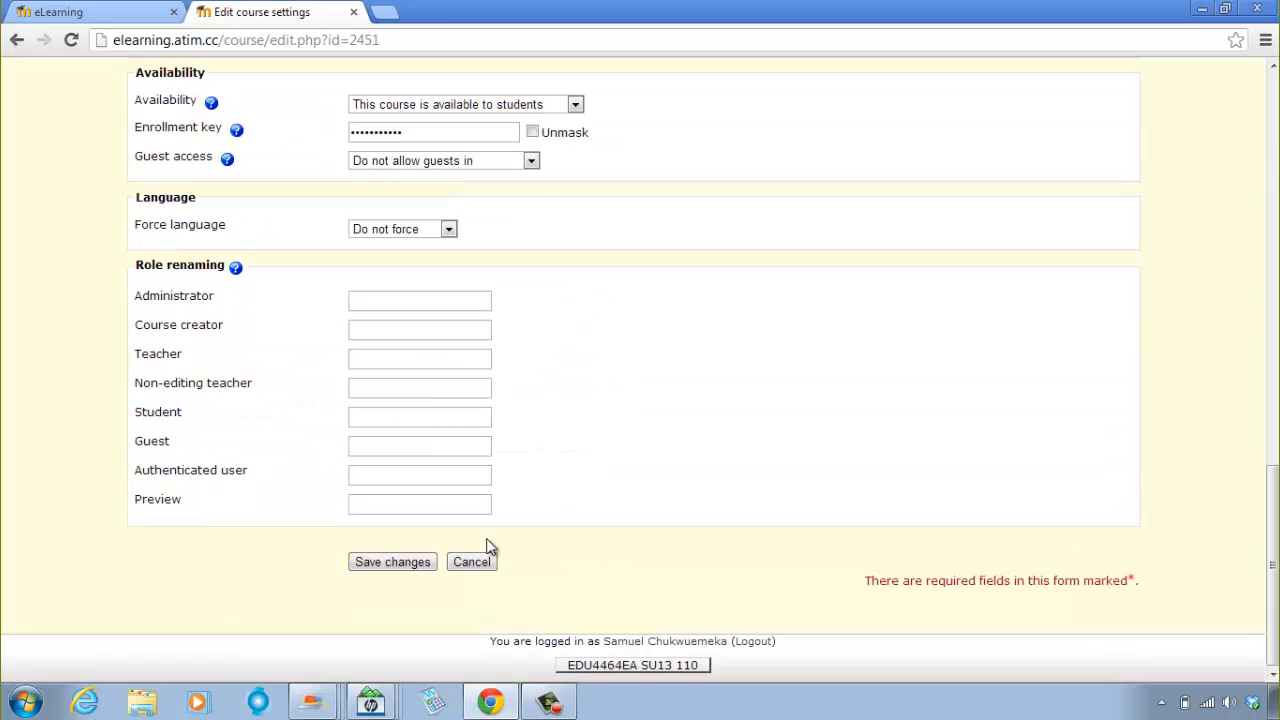
pyautogui.click(392, 562)
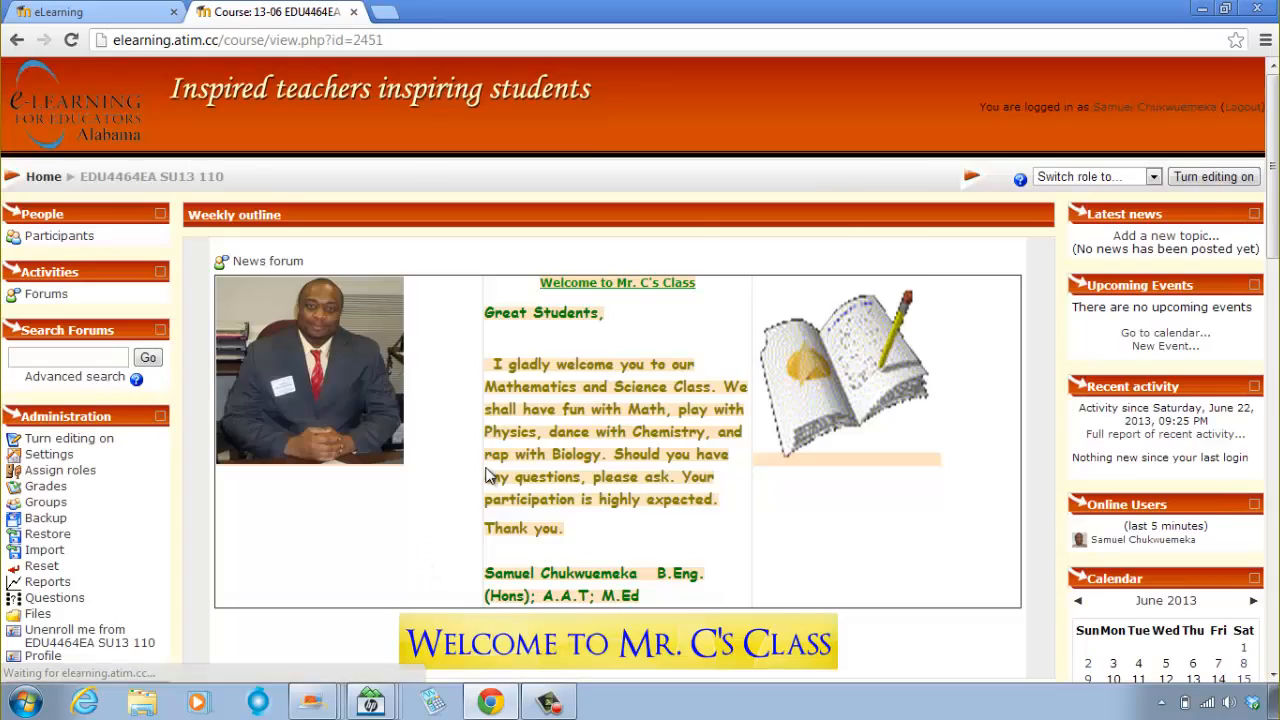
# Review the weekly outline on the course page, checking the date range of each section.
pyautogui.scroll(-4, 494, 449)
pyautogui.scroll(-4, 420, 455)
pyautogui.scroll(4, 325, 290)
pyautogui.scroll(-1, 329, 338)
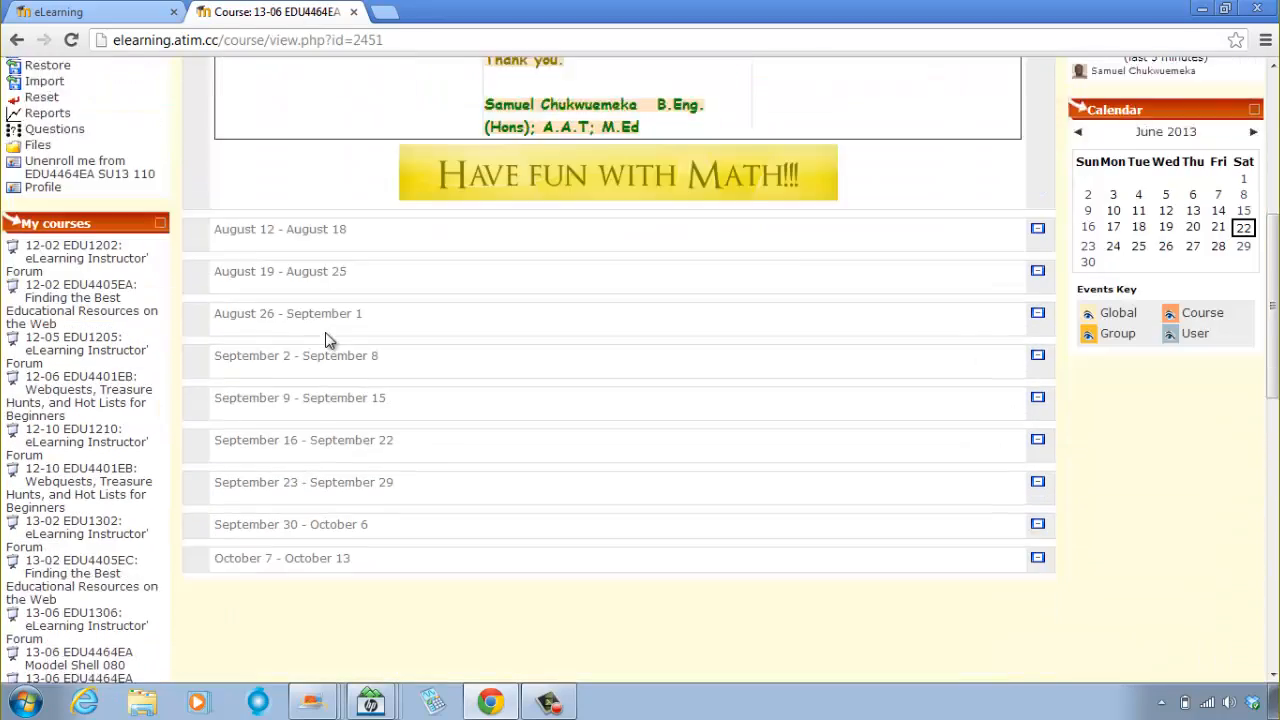
pyautogui.scroll(2, 334, 338)
pyautogui.scroll(1, 335, 338)
pyautogui.scroll(-3, 337, 300)
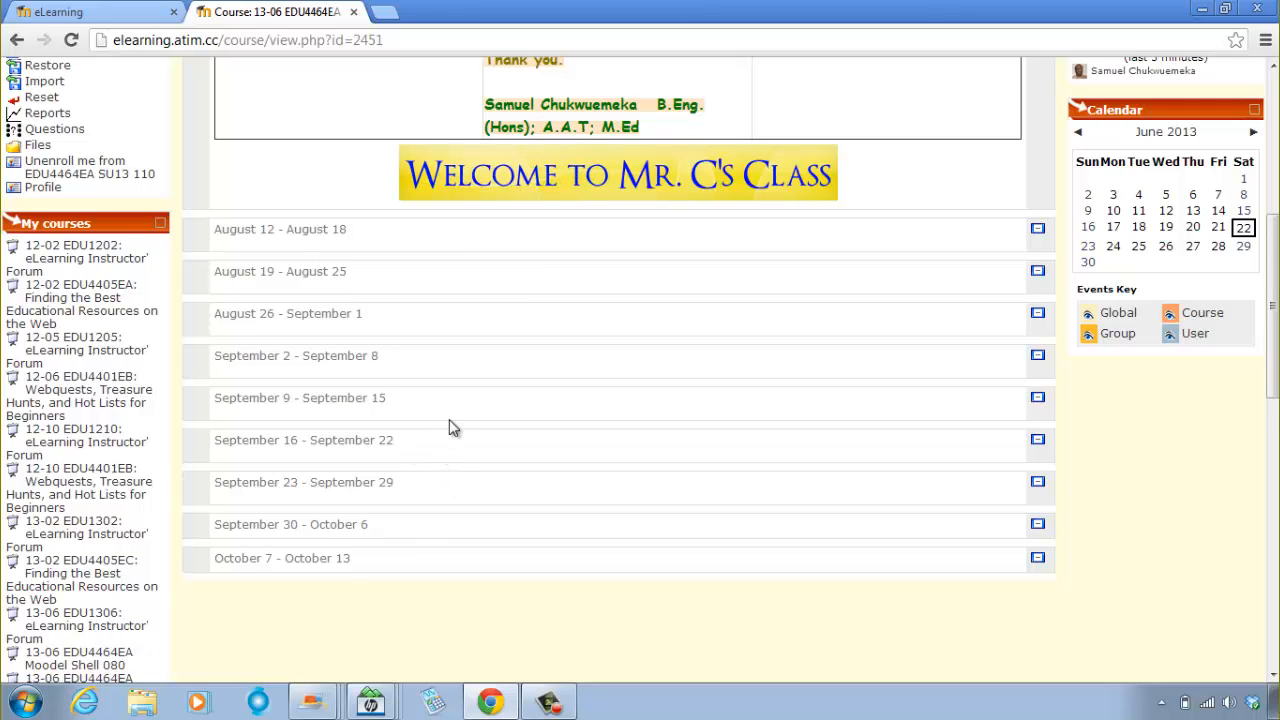
pyautogui.scroll(3, 452, 428)
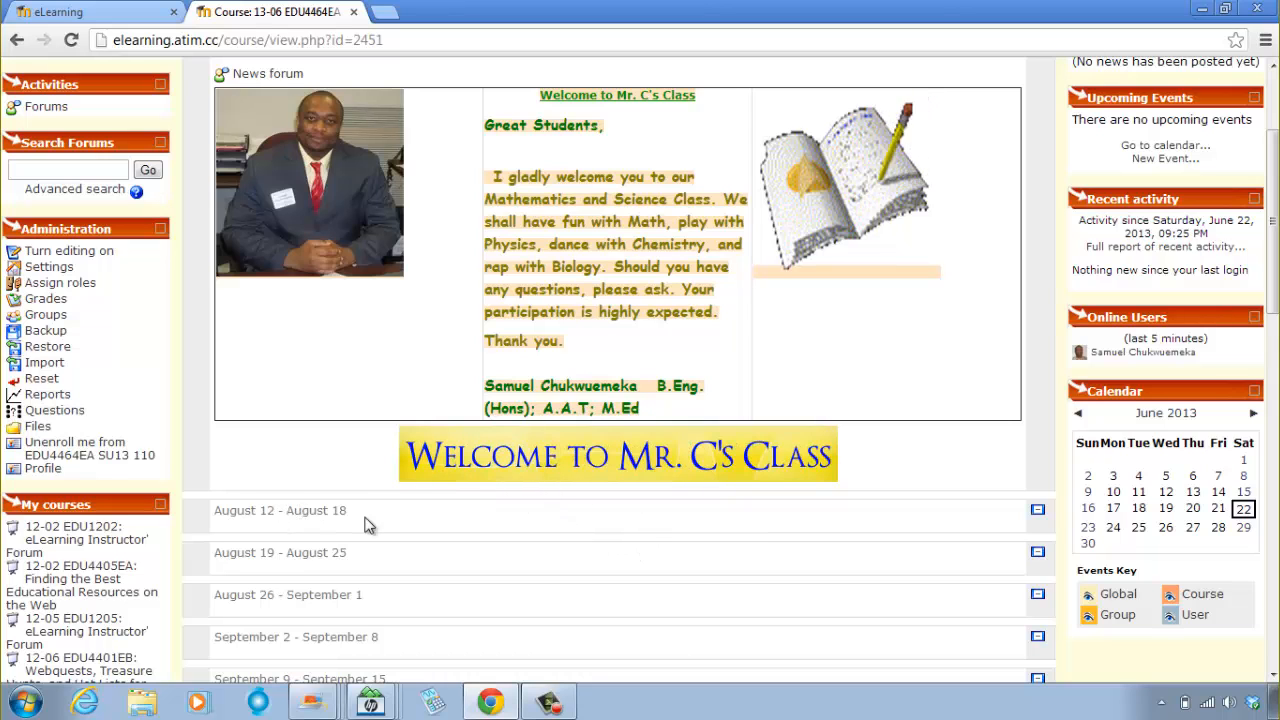
pyautogui.scroll(2, 941, 559)
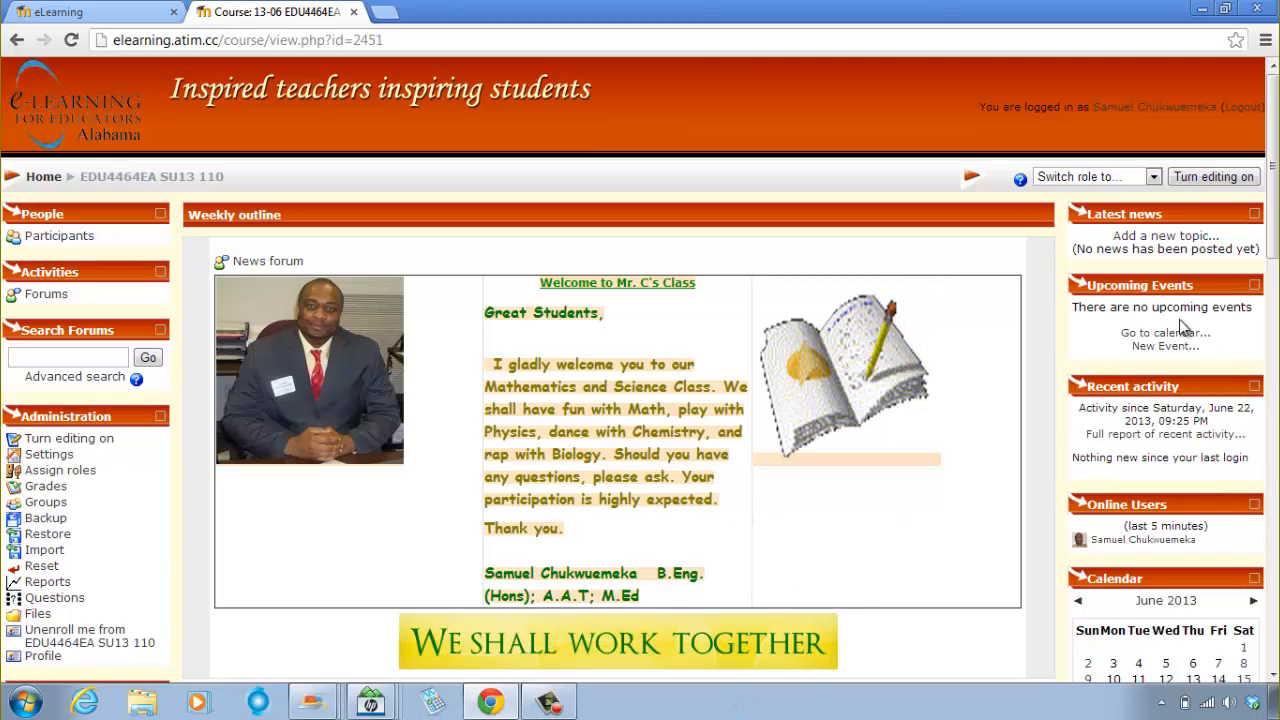
# Enable course editing and start a text page resource named "Rules of Netiquette" in the August 12 - August 18 week.
pyautogui.click(1195, 180)
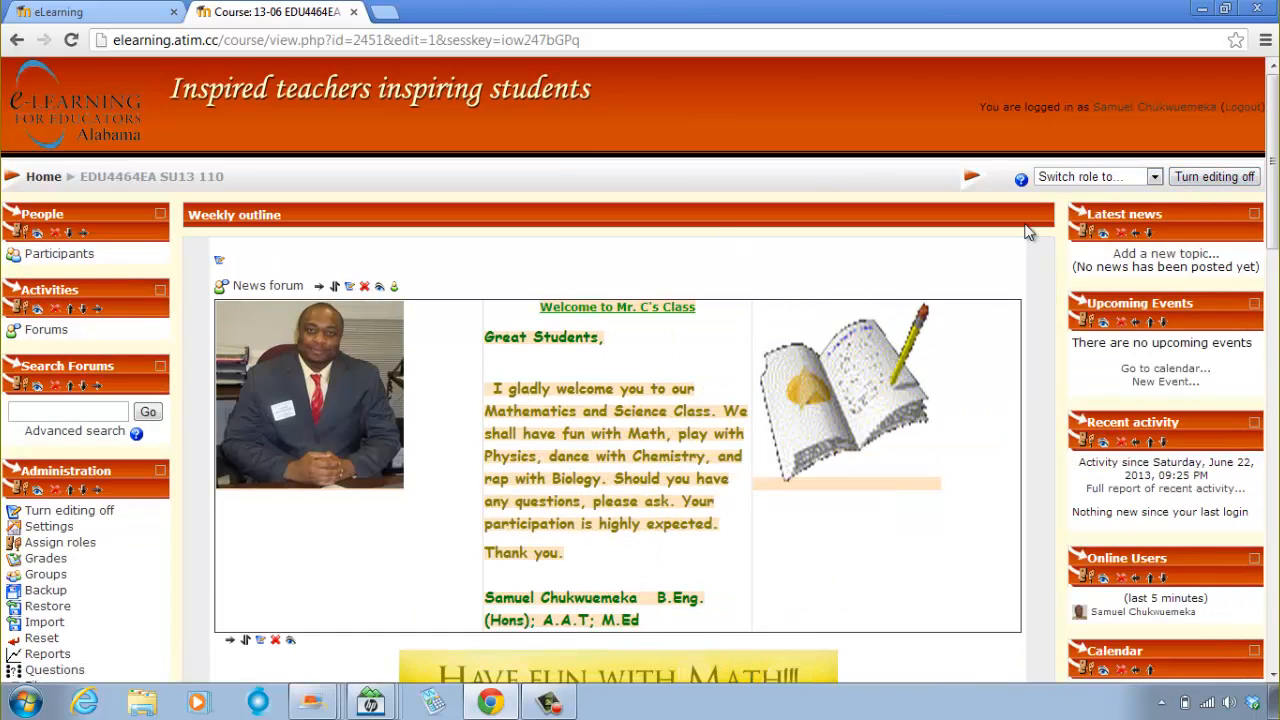
pyautogui.scroll(-5, 651, 366)
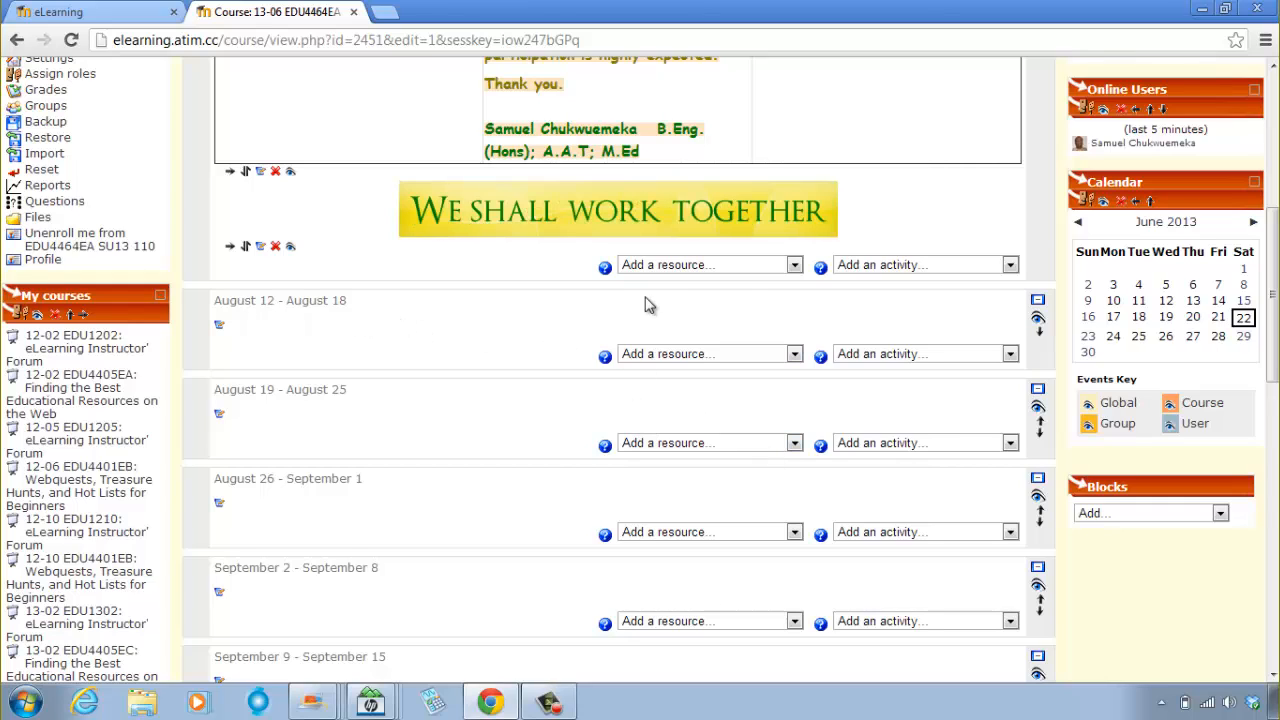
pyautogui.click(728, 355)
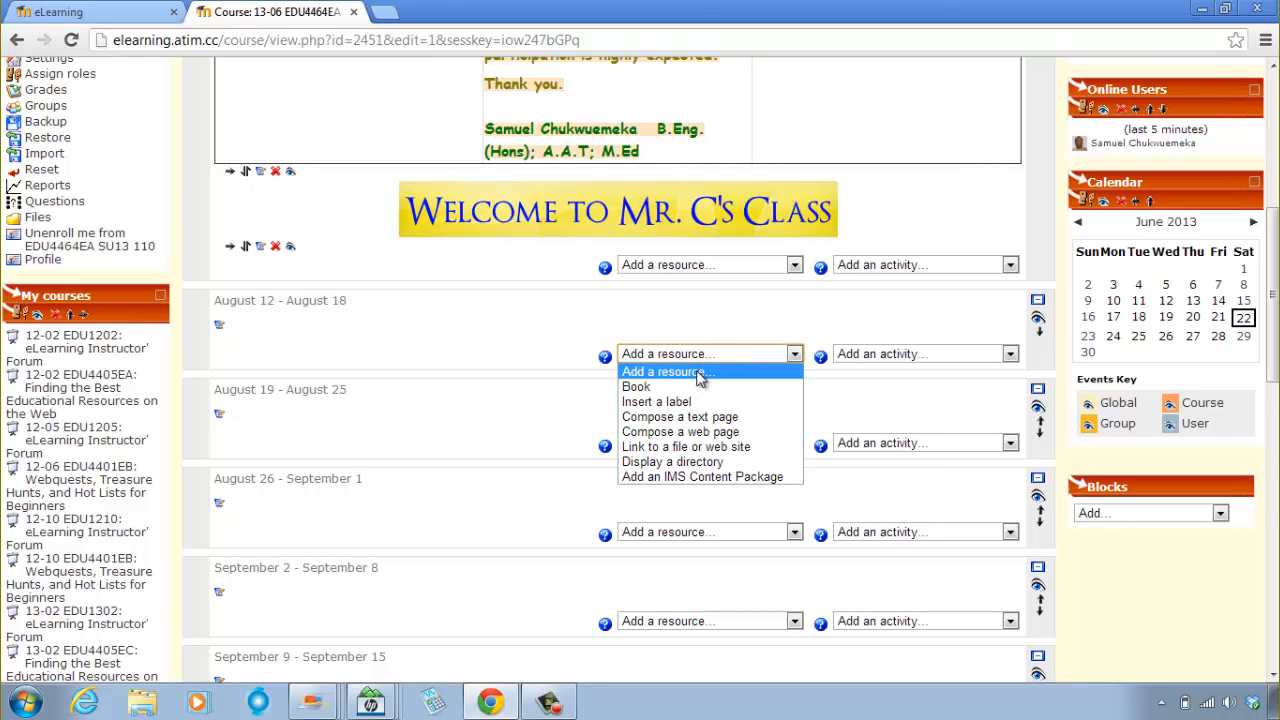
pyautogui.click(670, 419)
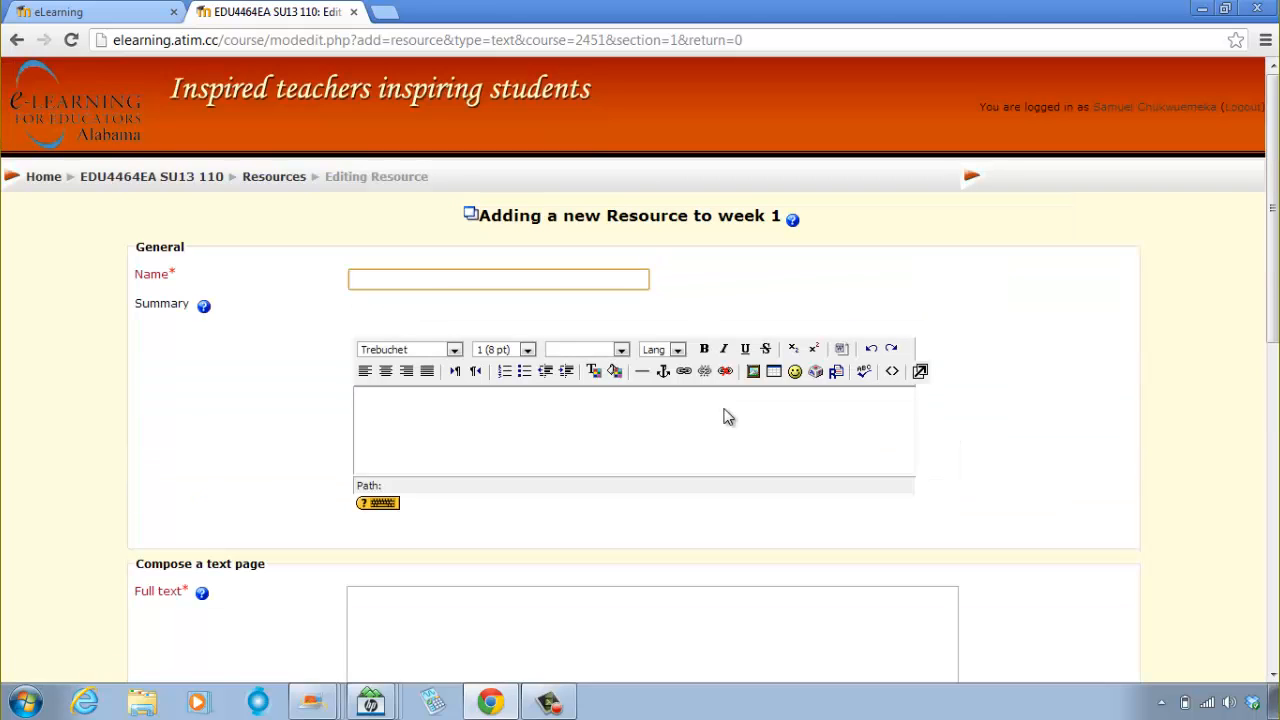
pyautogui.write('Rules of Netiquette')
# Read the help information for the resource's Summary field and close it.
pyautogui.scroll(-2, 490, 405)
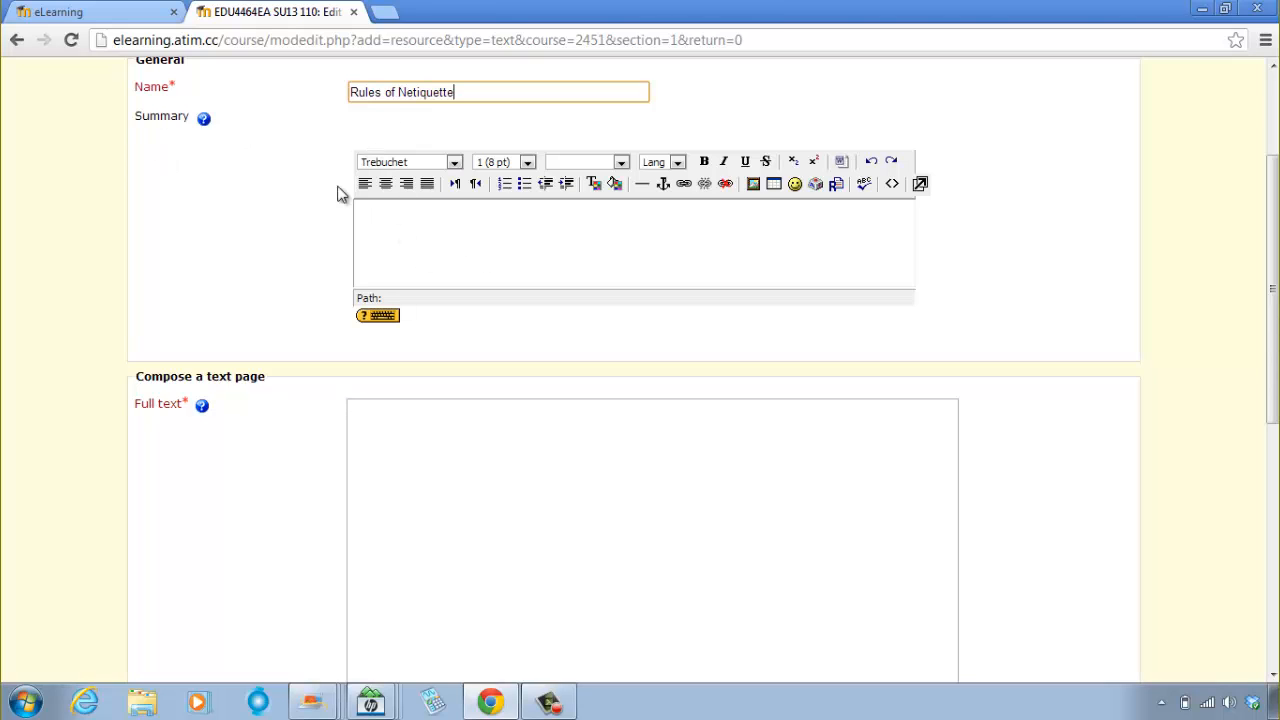
pyautogui.click(204, 120)
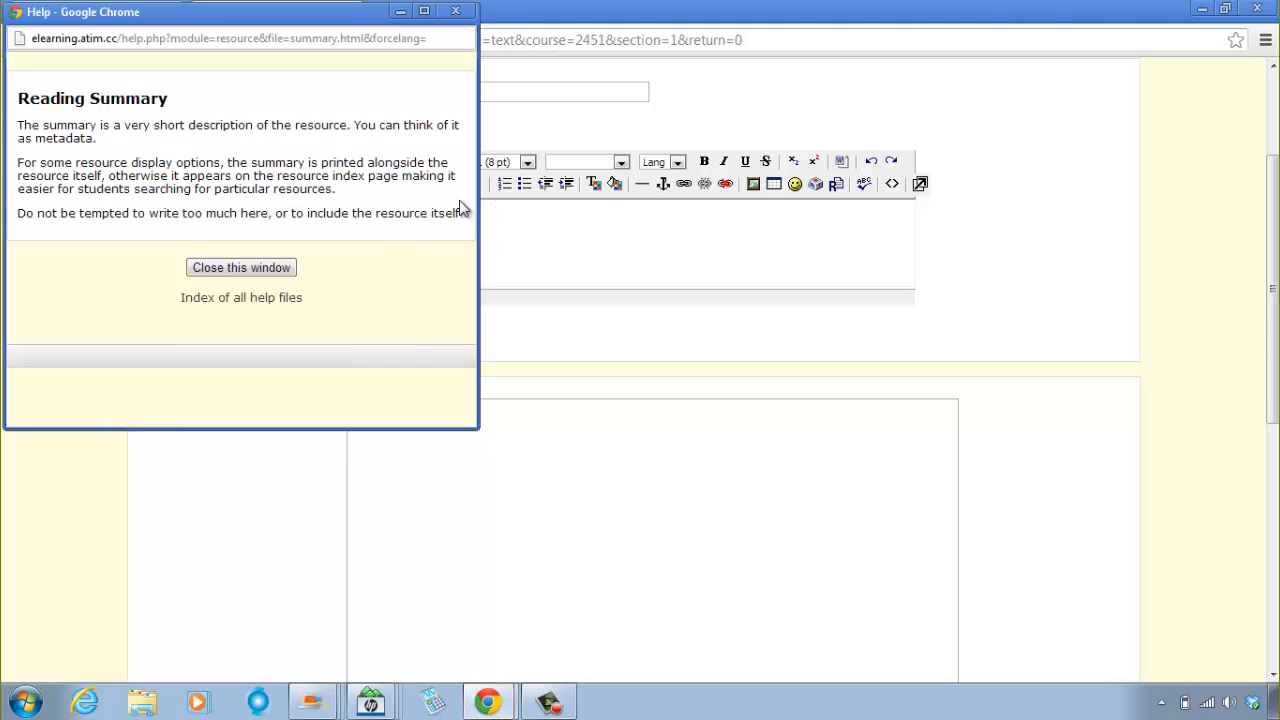
pyautogui.click(252, 269)
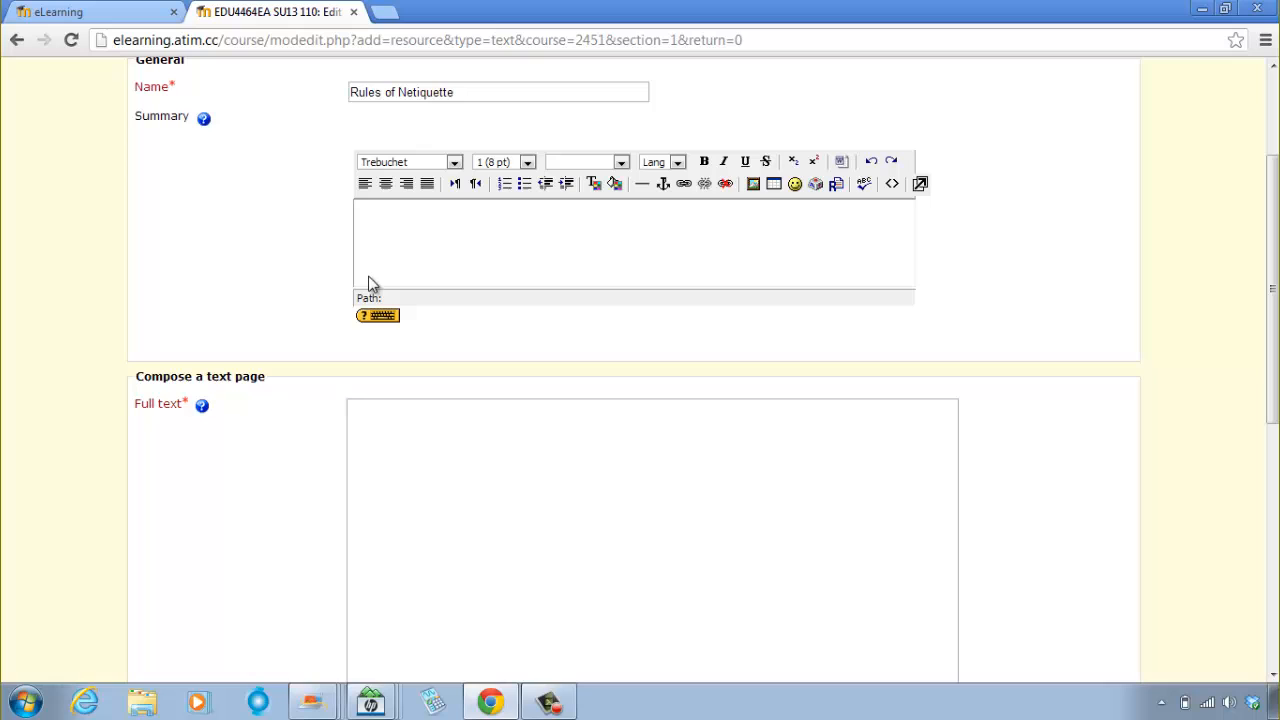
# Enter the resource summary "Please read and review the Rules of Netiquette for Mr. C's Class".
pyautogui.click(430, 224)
pyautogui.write('Please rea')
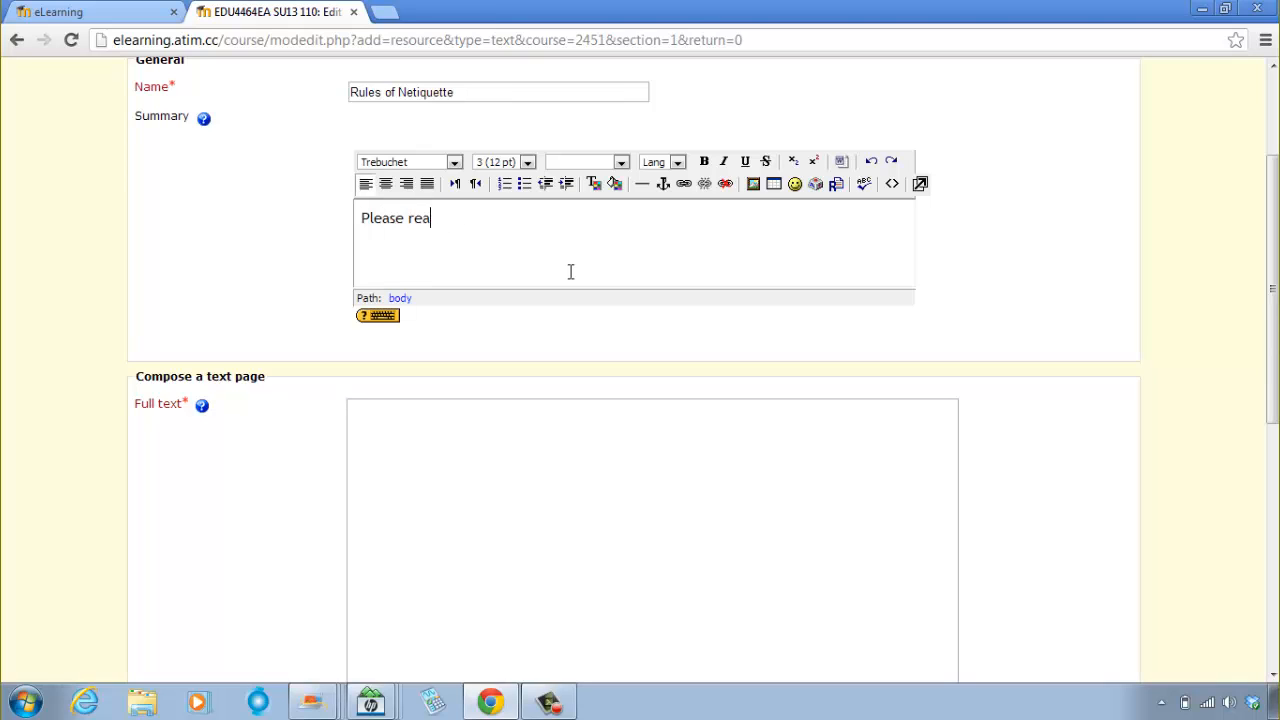
pyautogui.write('d an d review the ')
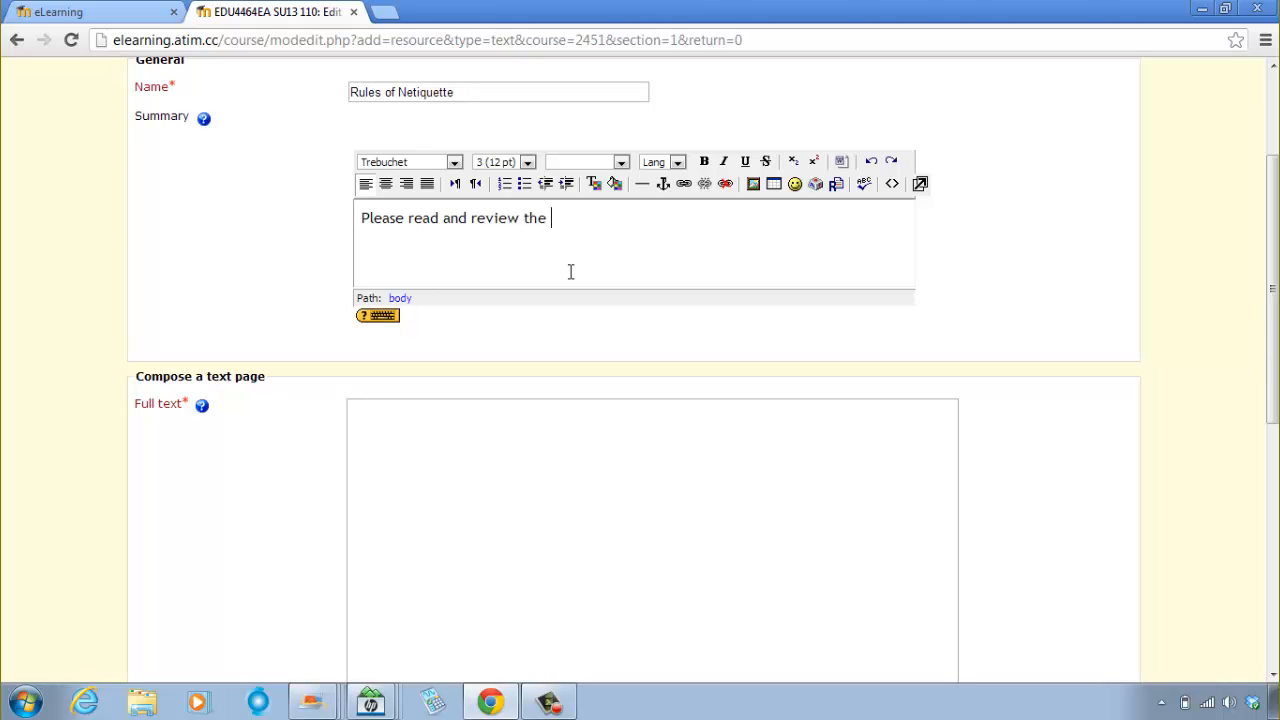
pyautogui.write('Rules of Netiquette for ')
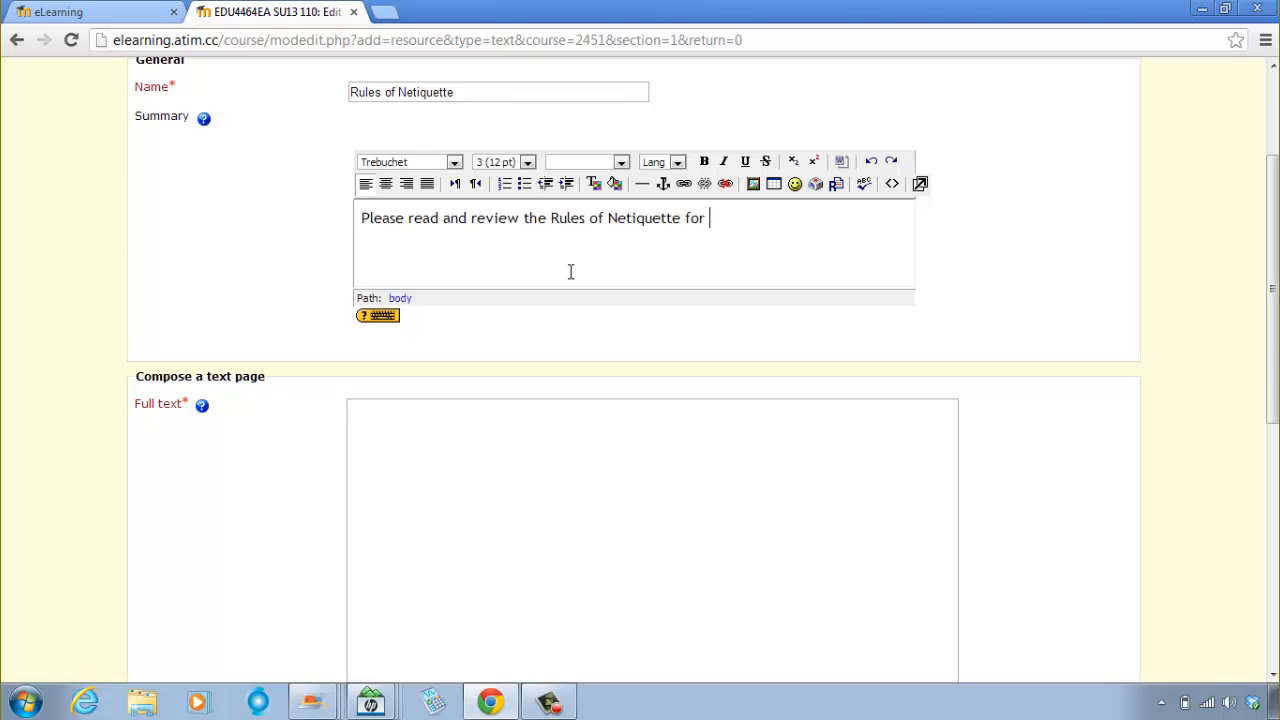
pyautogui.write("Mr. C's Class")
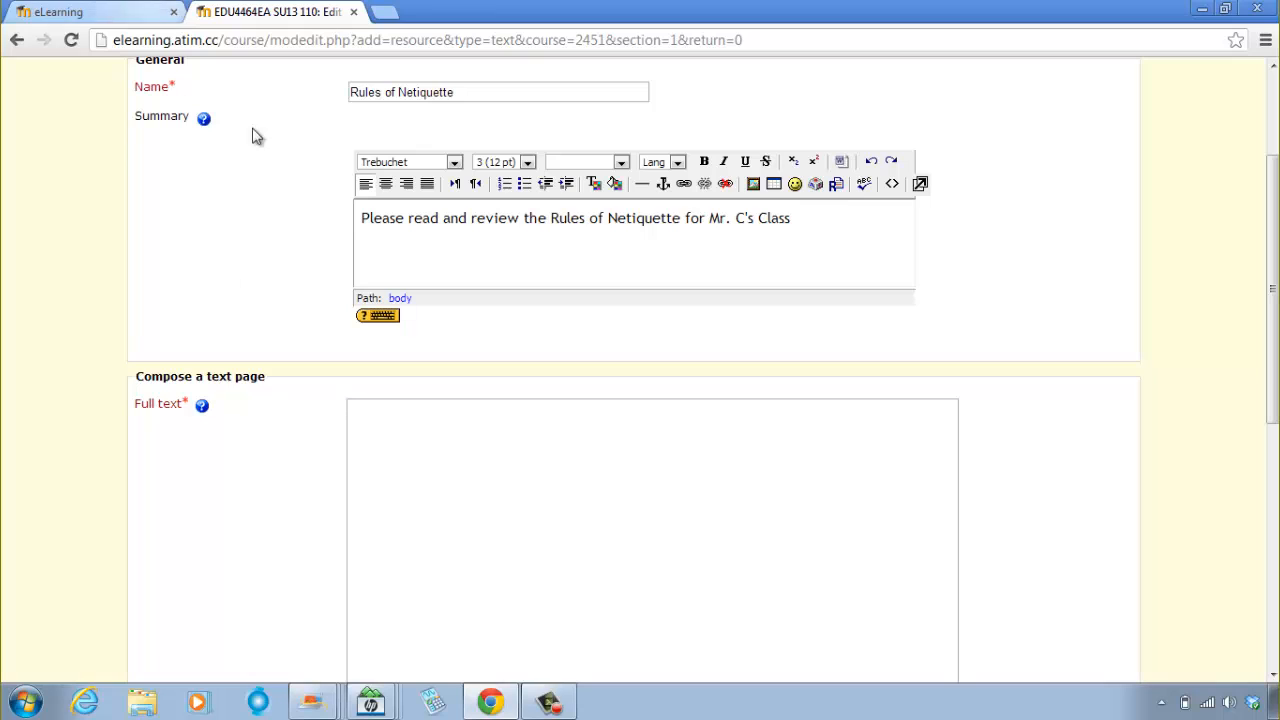
# Format the summary sentence as bold and centred, with the green text color #009900.
pyautogui.moveTo(798, 220); pyautogui.dragTo(358, 219)
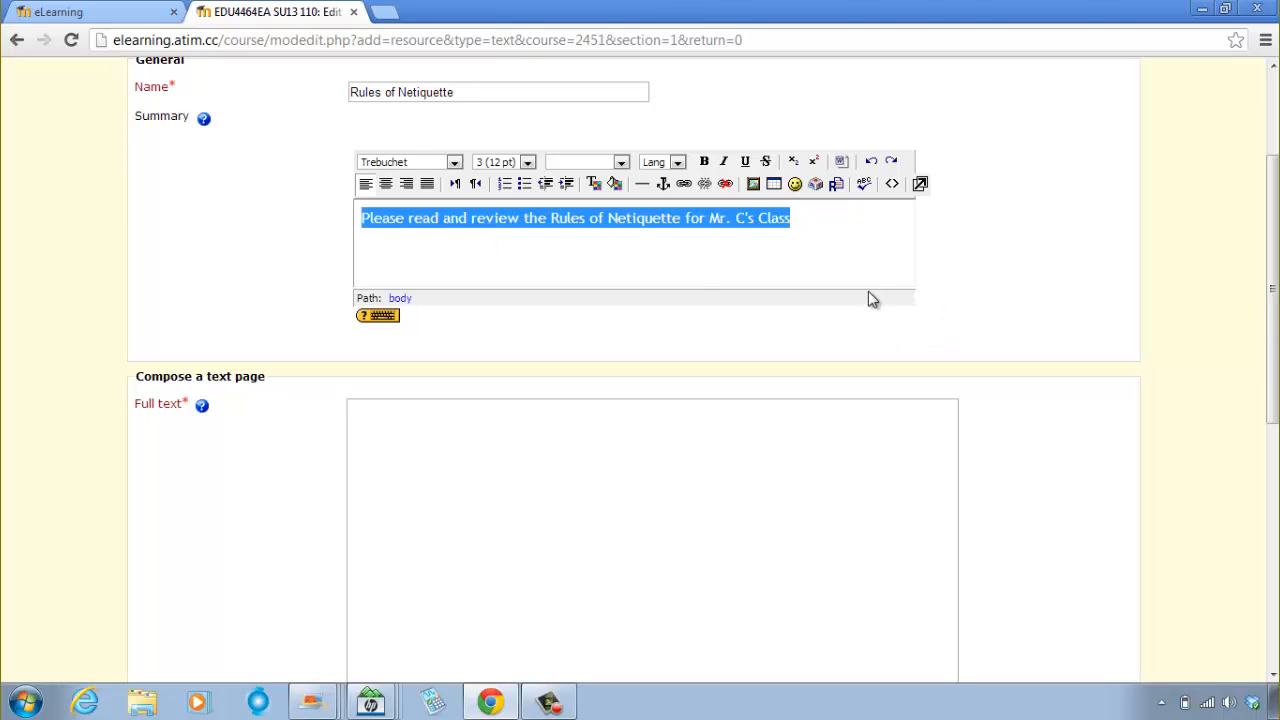
pyautogui.click(704, 161)
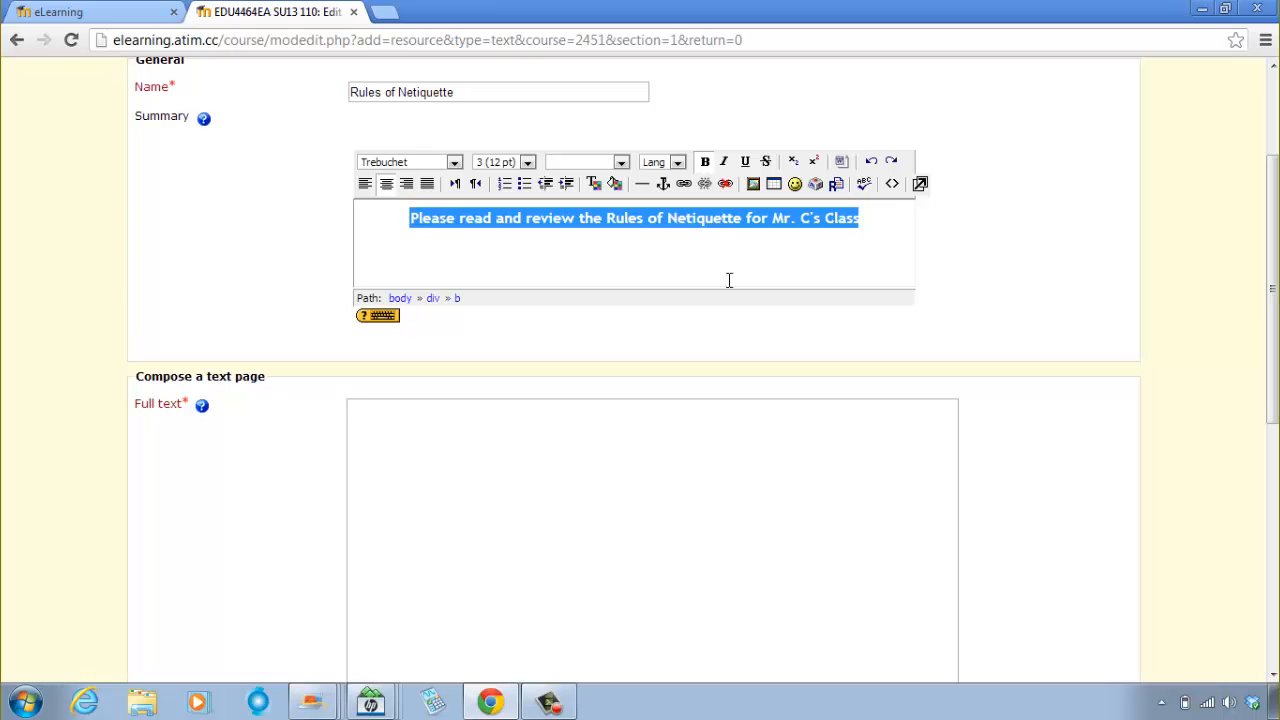
pyautogui.click(596, 185)
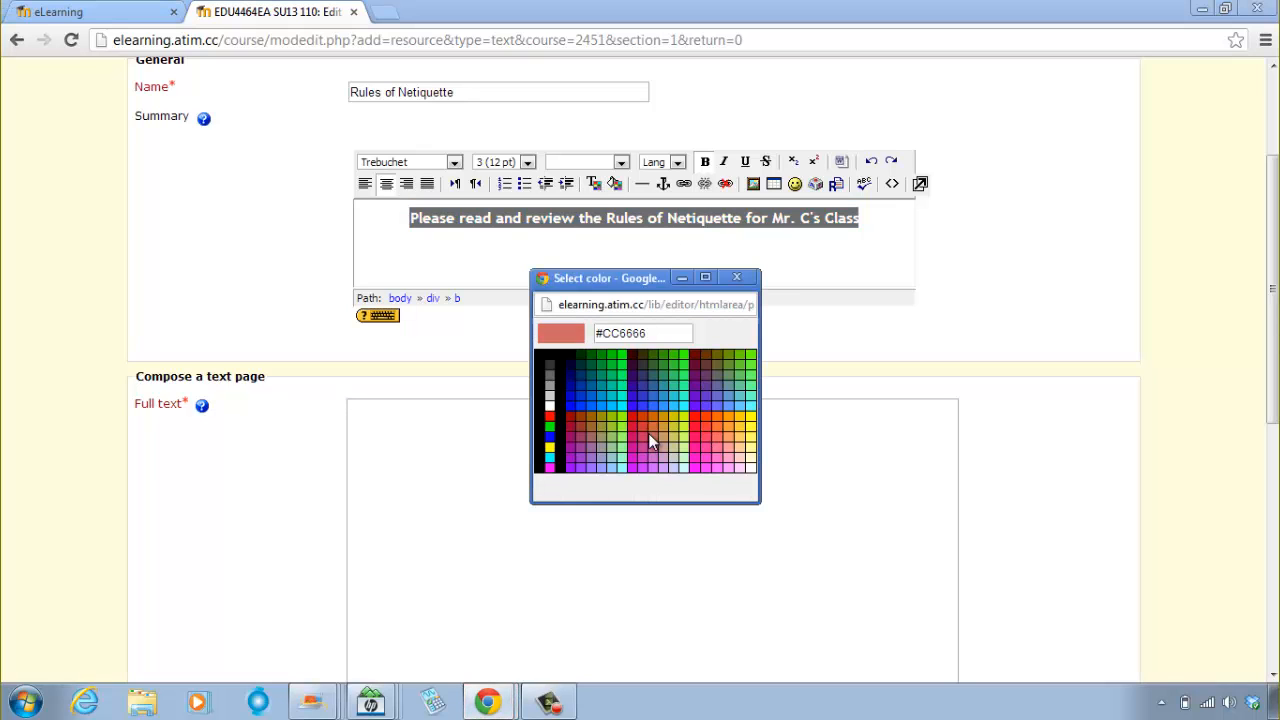
pyautogui.click(604, 360)
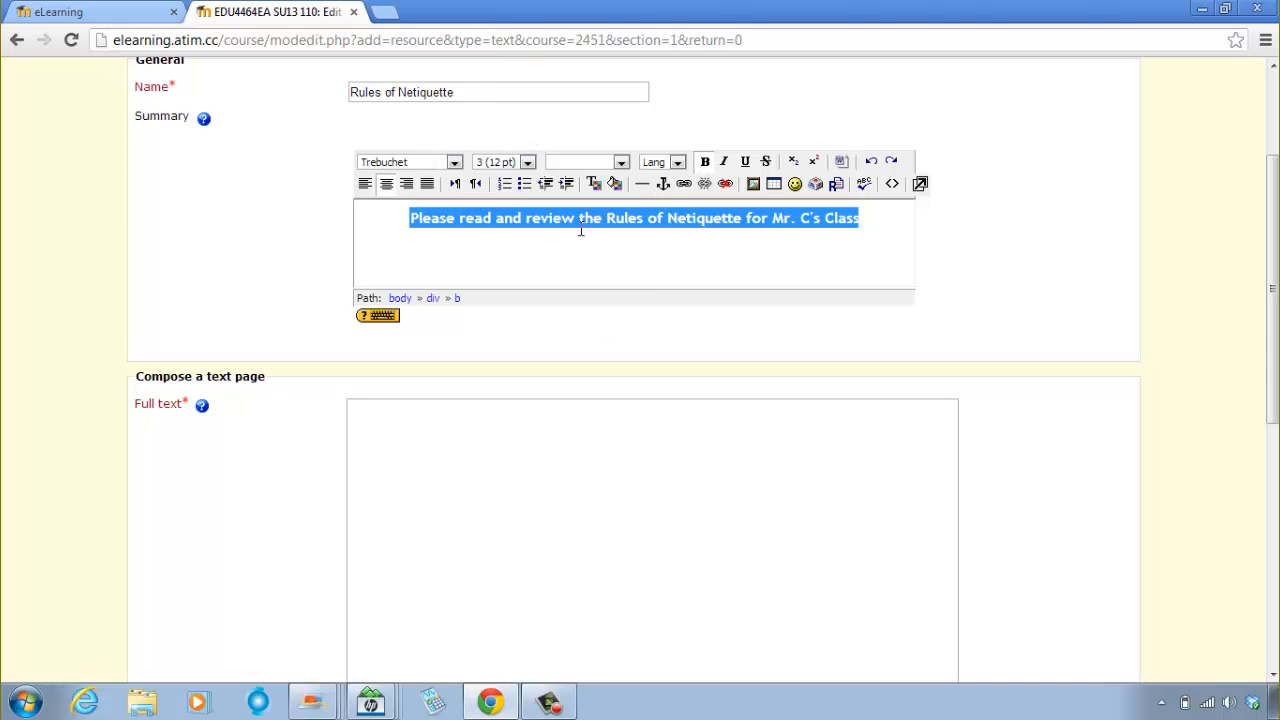
# Adjust the green text color of the summary sentence by editing its hex code.
pyautogui.click(594, 185)
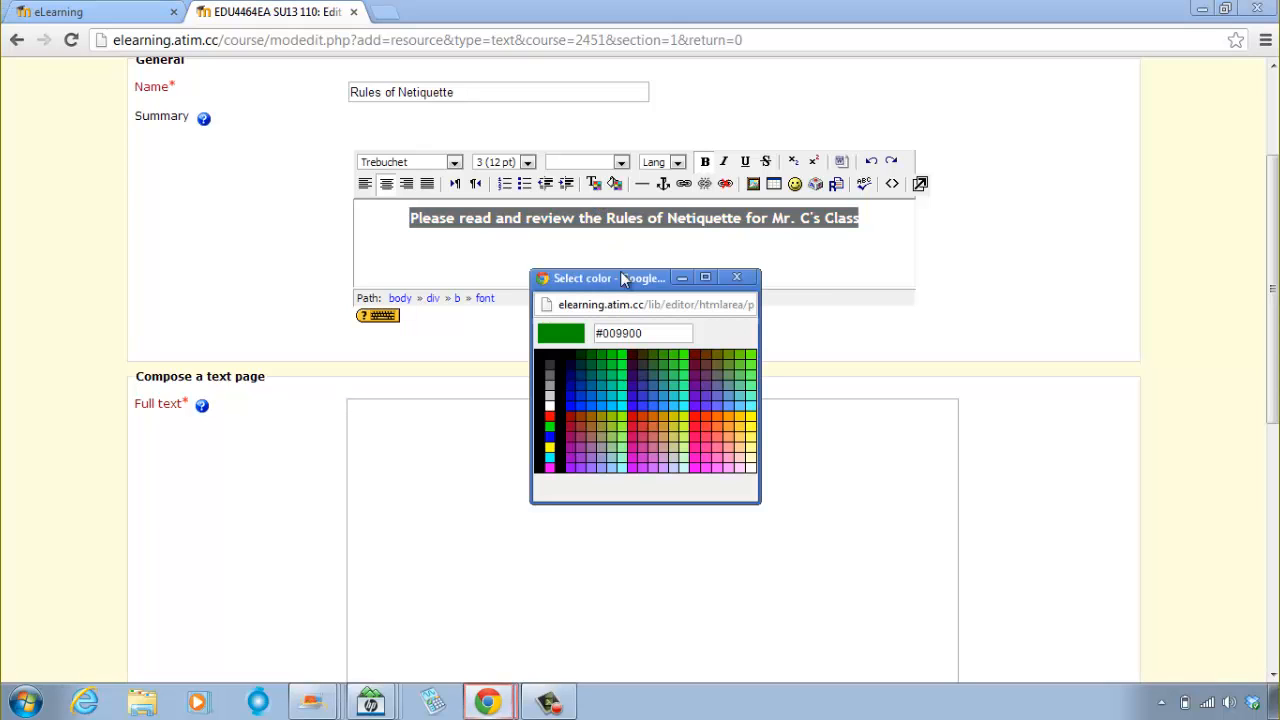
pyautogui.click(624, 334)
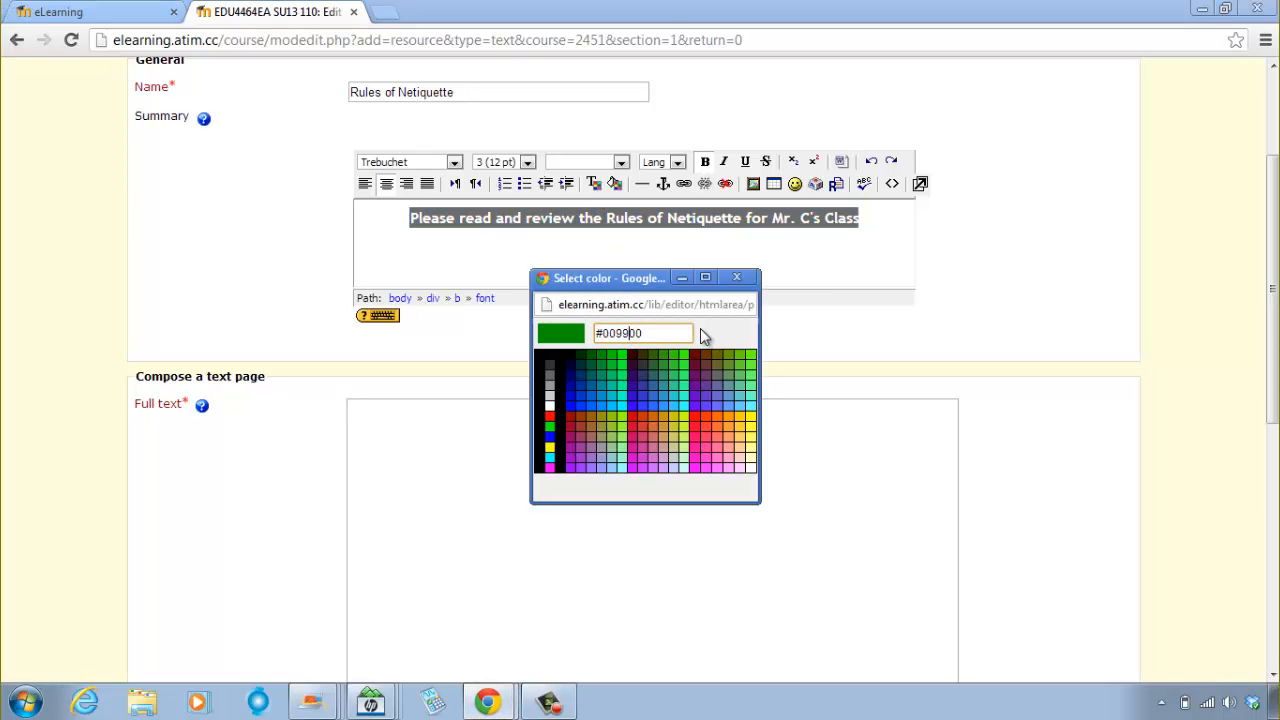
pyautogui.press('BackSpace')
pyautogui.press('BackSpace')
pyautogui.write('8')
pyautogui.press('Return')
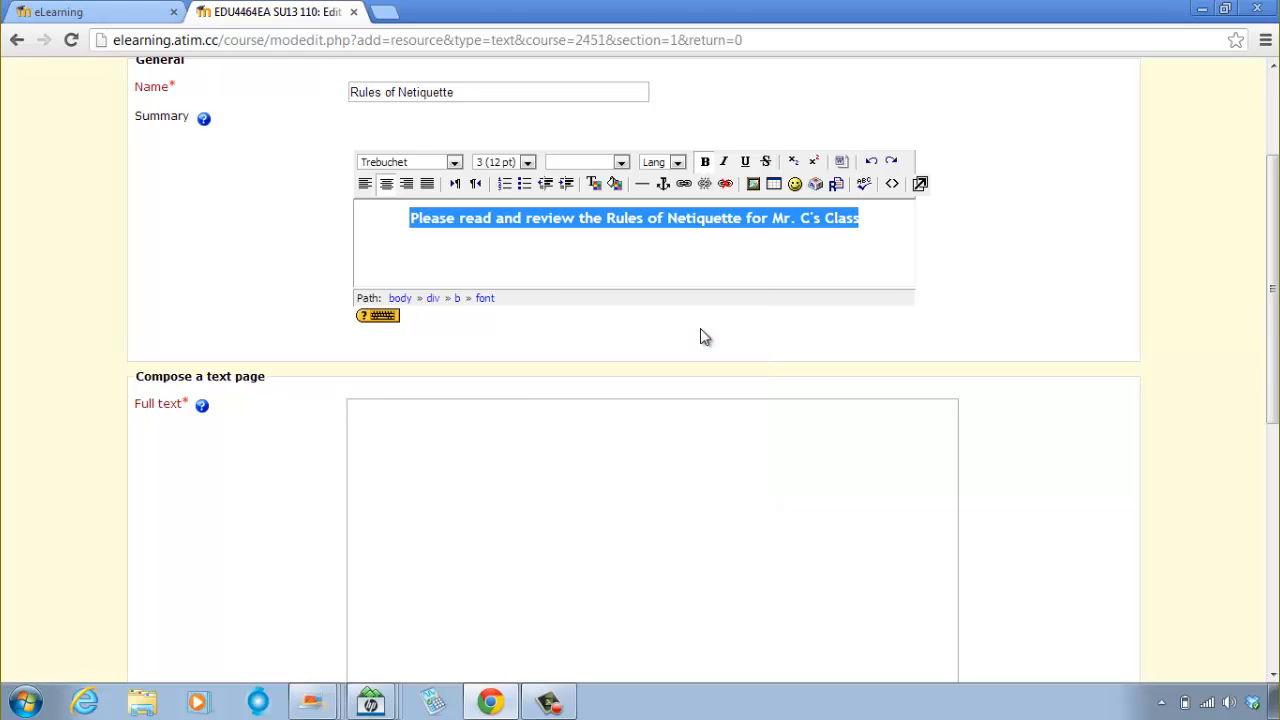
pyautogui.click(564, 266)
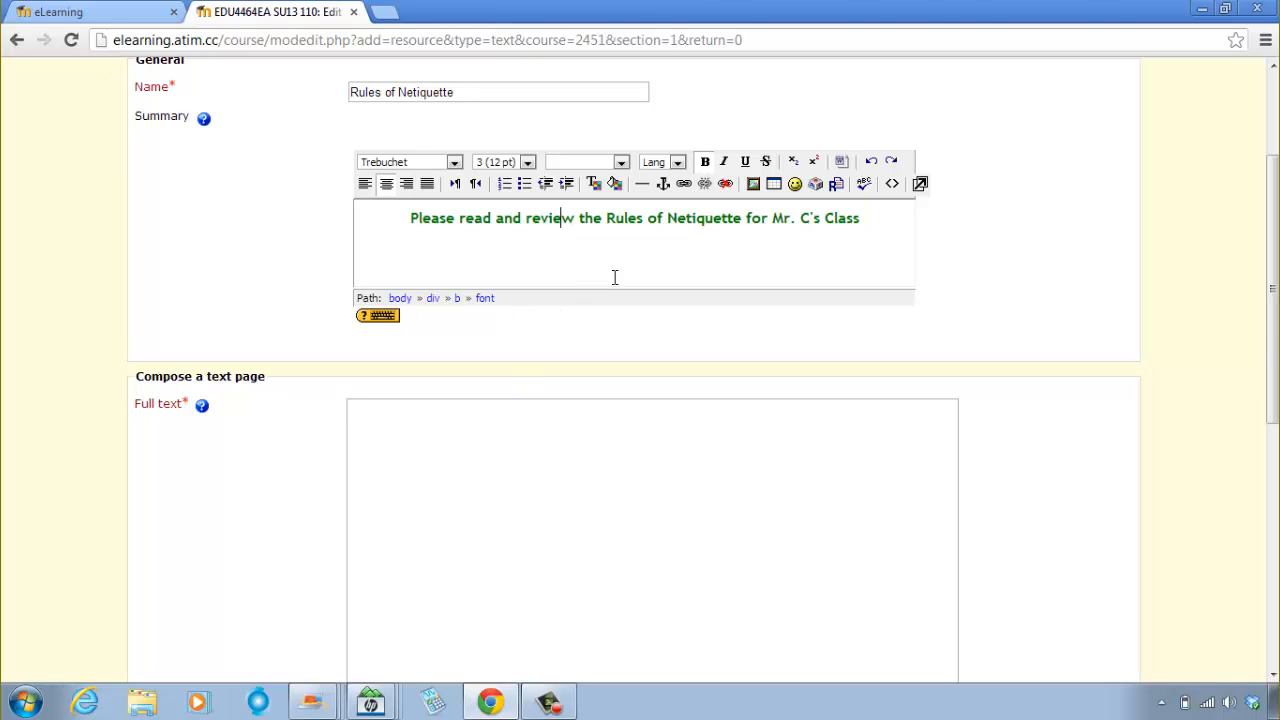
# Underline the whole summary sentence.
pyautogui.moveTo(861, 227); pyautogui.dragTo(406, 237)
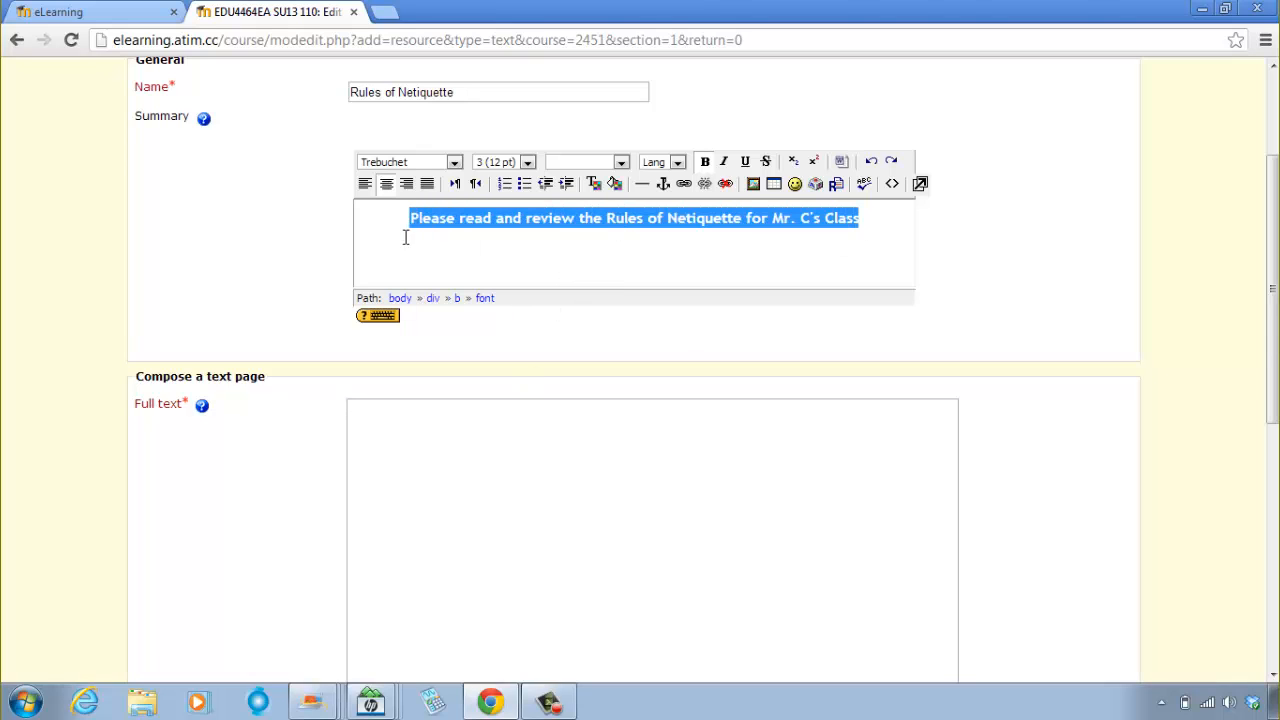
pyautogui.click(745, 162)
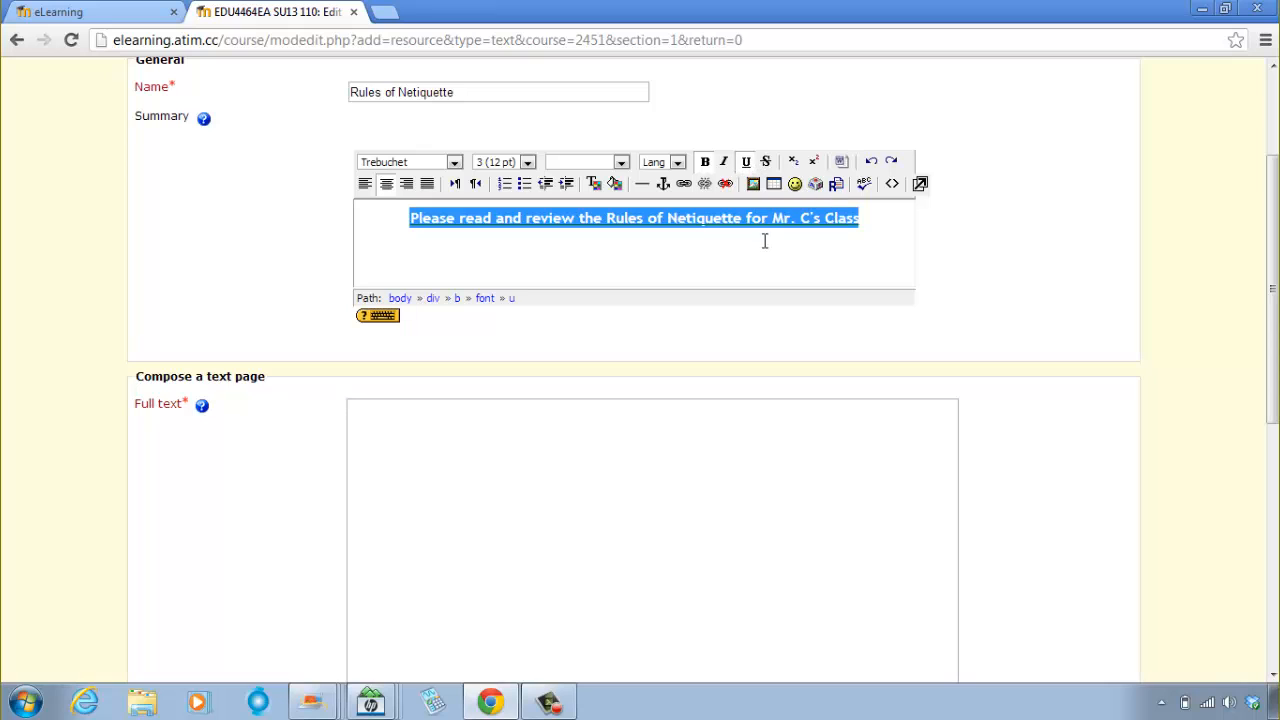
pyautogui.click(763, 240)
# Enter "1.) Be positive always" as the first rule in the resource's full text, followed by a blank line.
pyautogui.scroll(-2, 605, 302)
pyautogui.click(555, 291)
pyautogui.scroll(2, 556, 291)
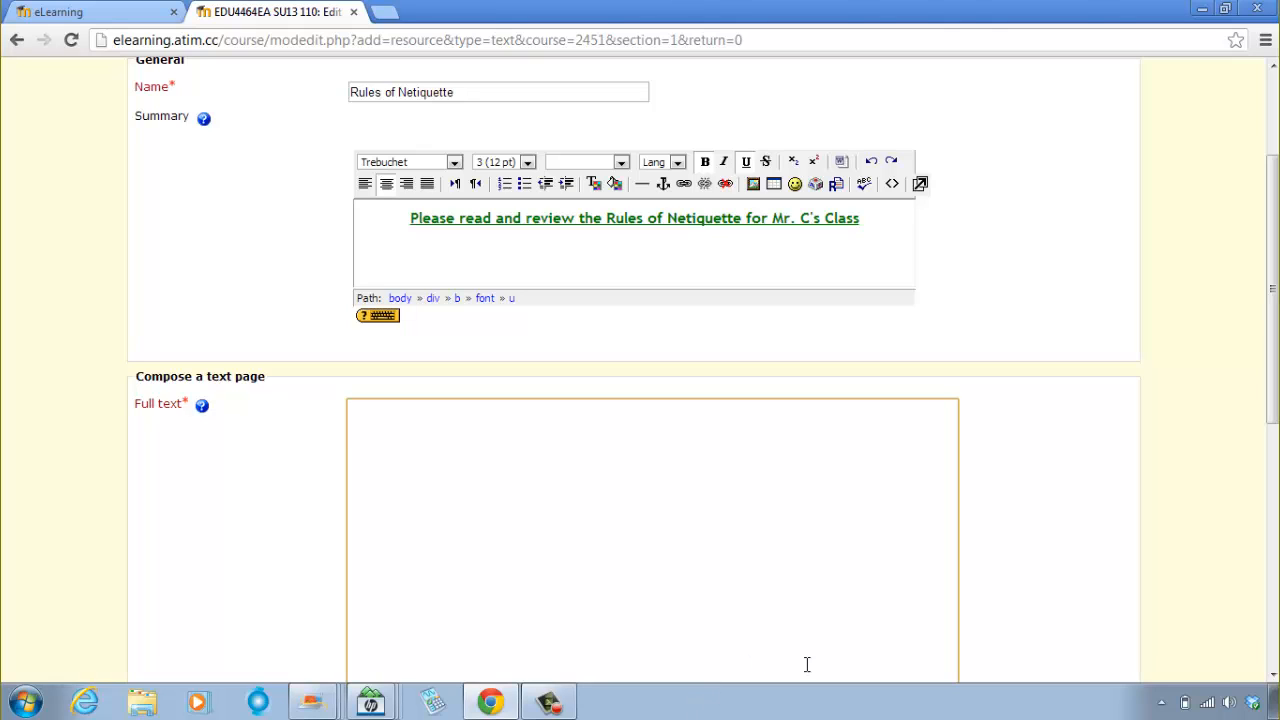
pyautogui.write('1.) be positive a')
pyautogui.press('BackSpace')
pyautogui.press('BackSpace')
pyautogui.press('BackSpace')
pyautogui.press('BackSpace')
pyautogui.press('BackSpace')
pyautogui.press('BackSpace')
pyautogui.press('BackSpace')
pyautogui.press('BackSpace')
pyautogui.press('BackSpace')
pyautogui.press('BackSpace')
pyautogui.press('BackSpace')
pyautogui.press('BackSpace')
pyautogui.press('BackSpace')
pyautogui.write('Be positive always')
pyautogui.press('Return')
pyautogui.press('Return')
# Add the second rule "2.) Respect the privacy of others at all times" to the full text.
pyautogui.write('2')
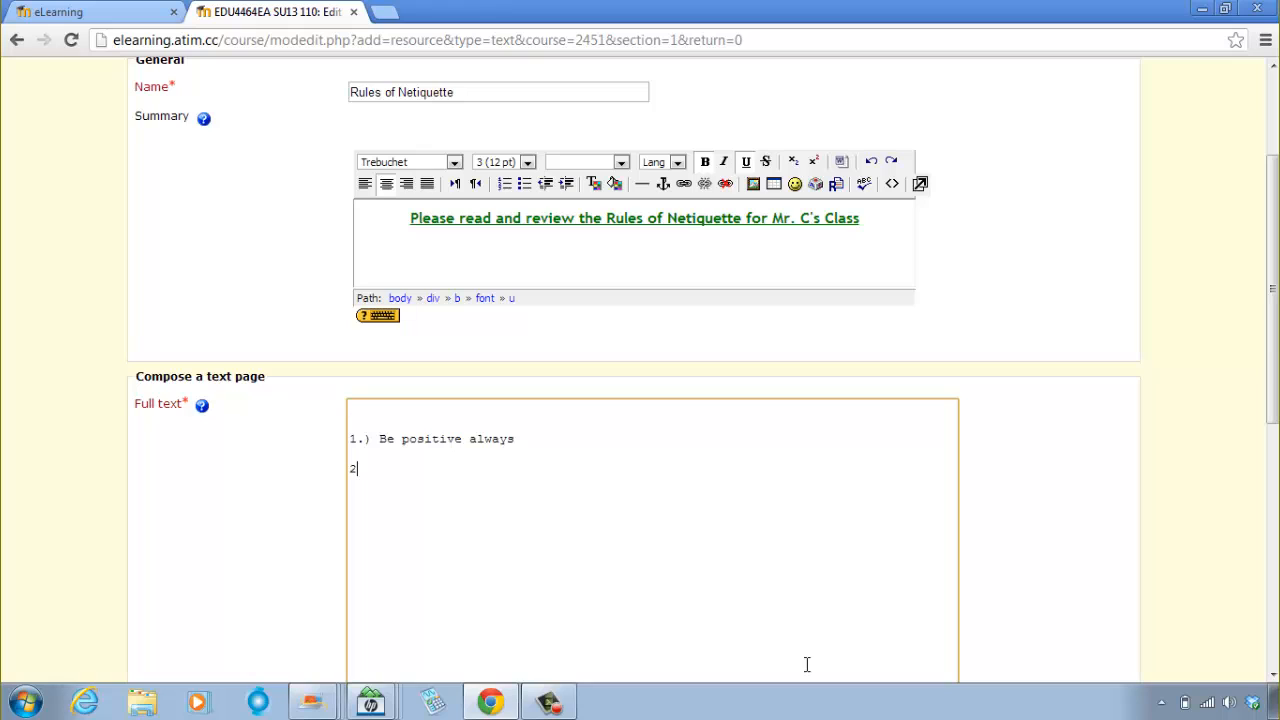
pyautogui.write('.) Respect the privac')
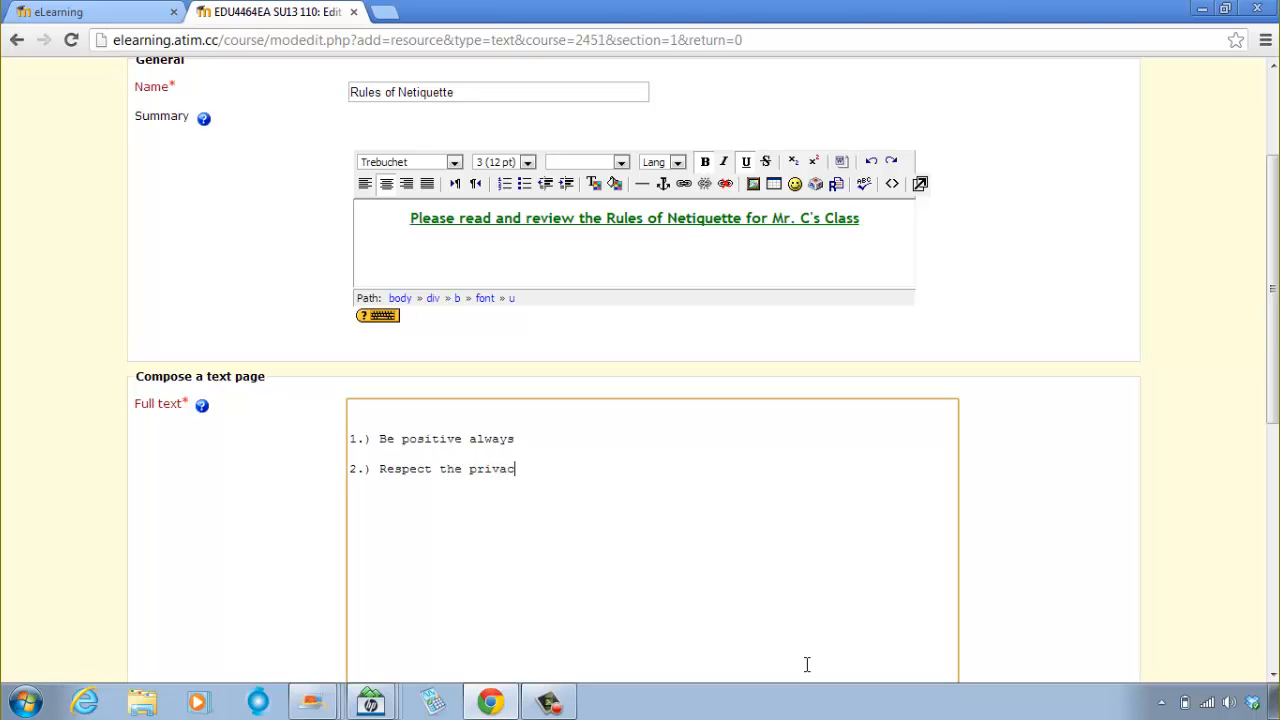
pyautogui.write('y of others at all times')
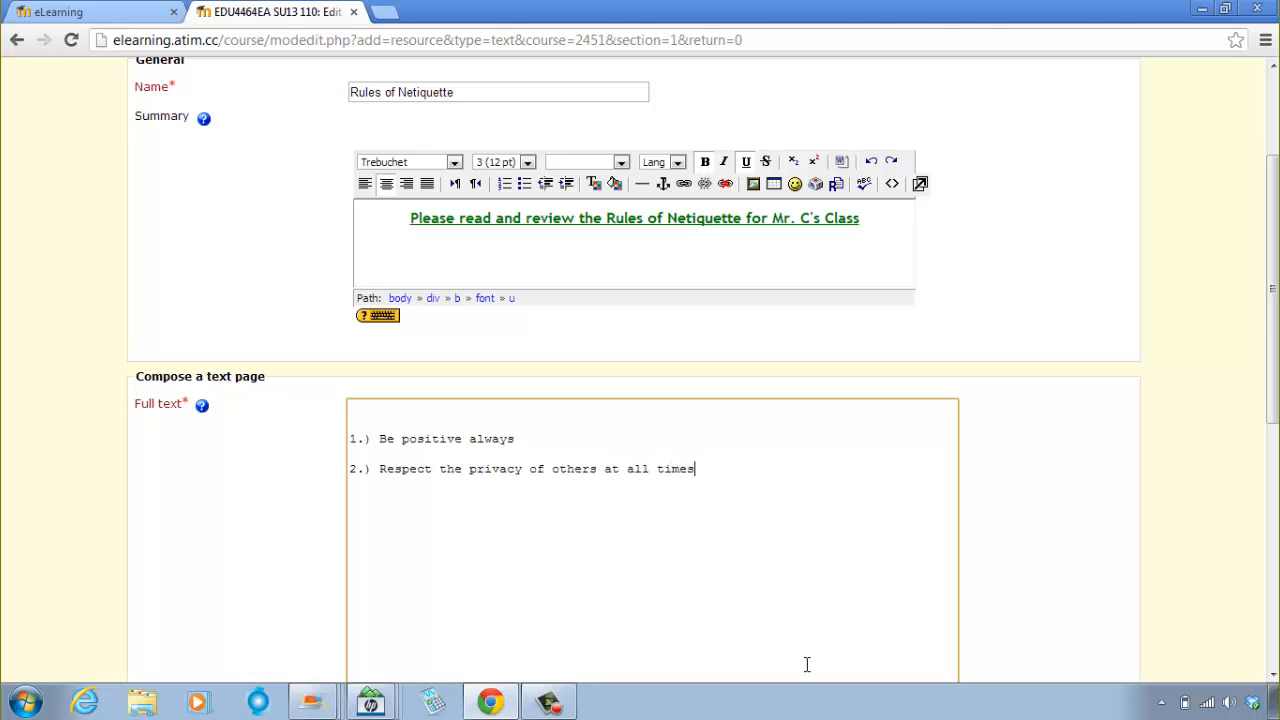
# Start a third line numbered "3.)" and end the first two rules with periods.
pyautogui.press('Return')
pyautogui.write('3.)')
pyautogui.click(535, 437)
pyautogui.write('.  2')
pyautogui.write('.')
# Write the third rule as "Be sensitive to the culture, religion, gender, and learning abilities of other students.".
pyautogui.click(559, 510)
pyautogui.write('Be sensitio')
pyautogui.press('BackSpace')
pyautogui.press('BackSpace')
pyautogui.write('ive to the cultu')
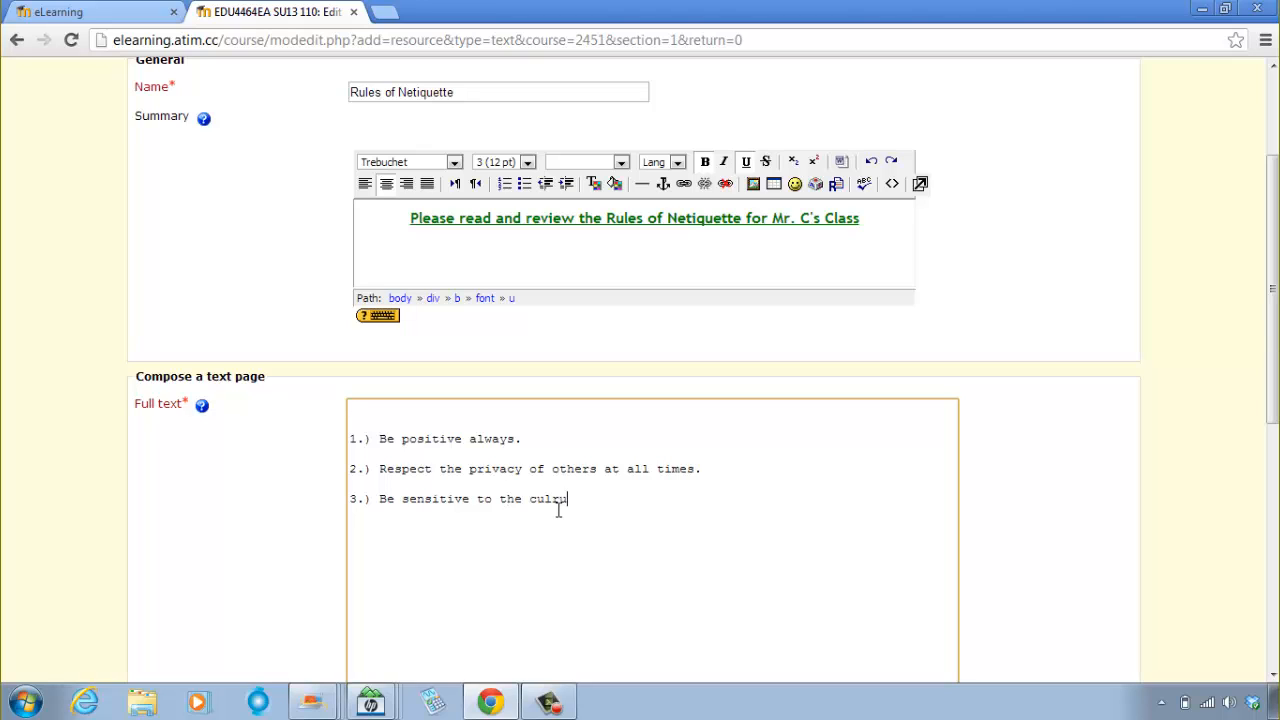
pyautogui.write('re')
pyautogui.press('BackSpace')
pyautogui.press('BackSpace')
pyautogui.press('BackSpace')
pyautogui.press('BackSpace')
pyautogui.write('ture, religion, gender')
pyautogui.press('BackSpace')
pyautogui.press('BackSpace')
pyautogui.press('BackSpace')
pyautogui.press('BackSpace')
pyautogui.press('BackSpace')
pyautogui.press('BackSpace')
pyautogui.press('BackSpace')
pyautogui.write('and ge')
pyautogui.press('BackSpace')
pyautogui.press('BackSpace')
pyautogui.press('BackSpace')
pyautogui.press('BackSpace')
pyautogui.press('BackSpace')
pyautogui.press('BackSpace')
pyautogui.write('gender, and l')
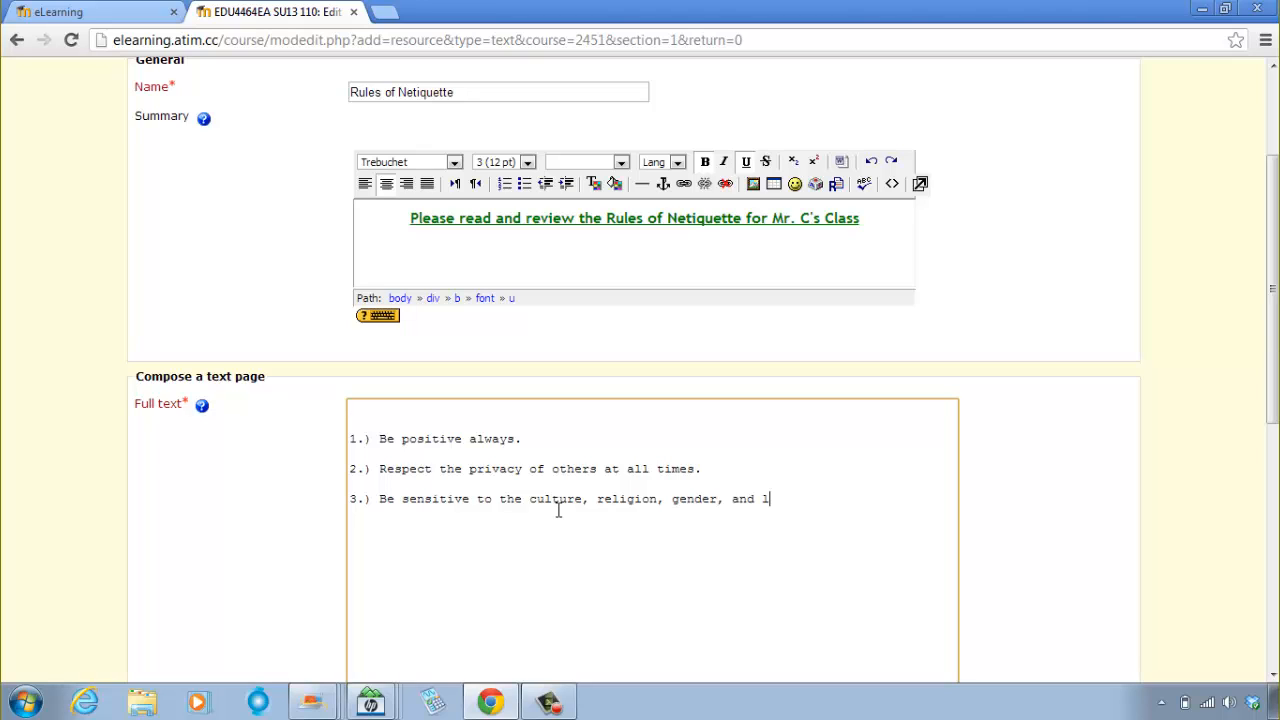
pyautogui.write('earning abilitie')
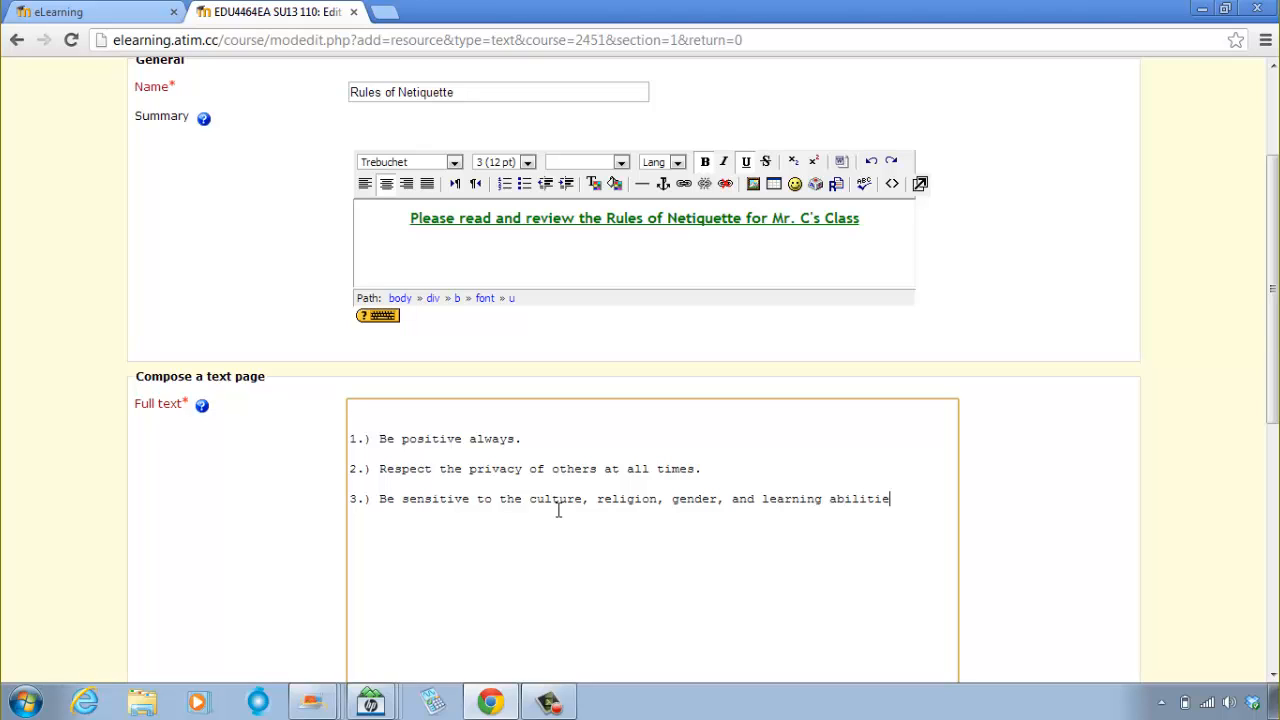
pyautogui.write('s of other')
pyautogui.write(' ttudents.')
# Add the fourth rule "4.) Avoid plagiarism always. Quote your resources always." to the full text.
pyautogui.press('Return')
pyautogui.press('Return')
pyautogui.write('4.) Avoid ')
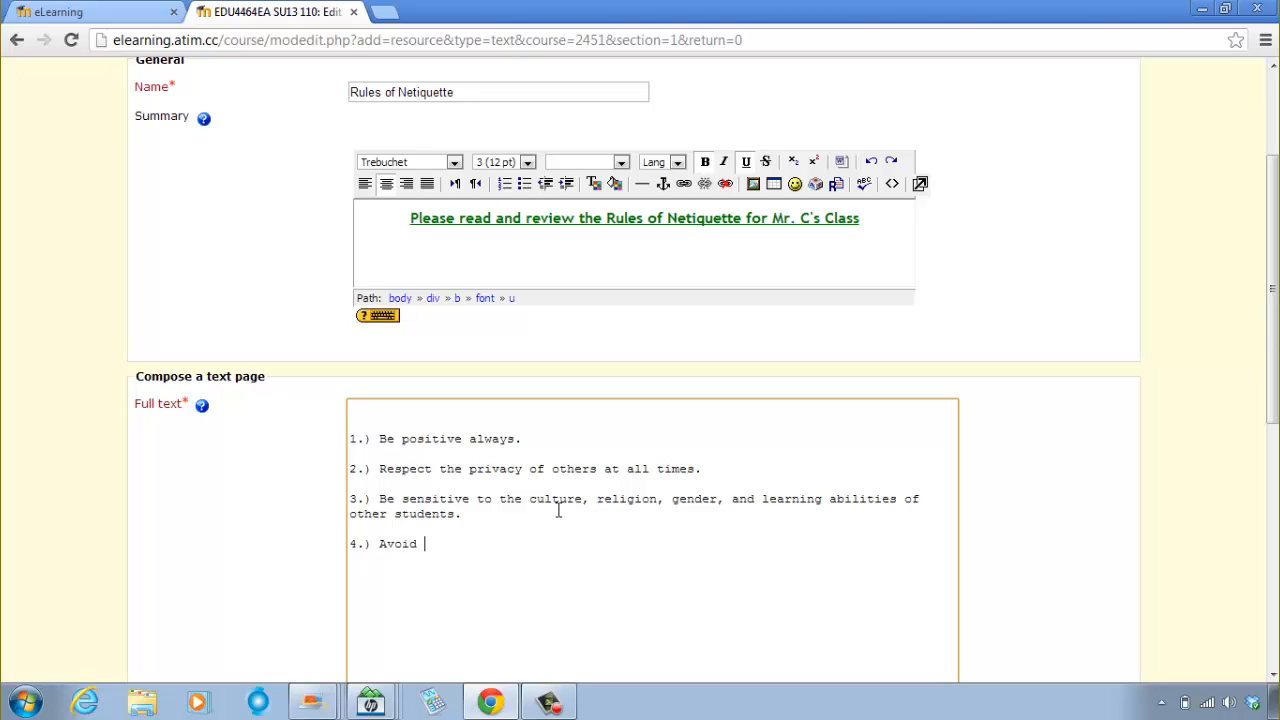
pyautogui.write('plagiarism always. Quote your resour')
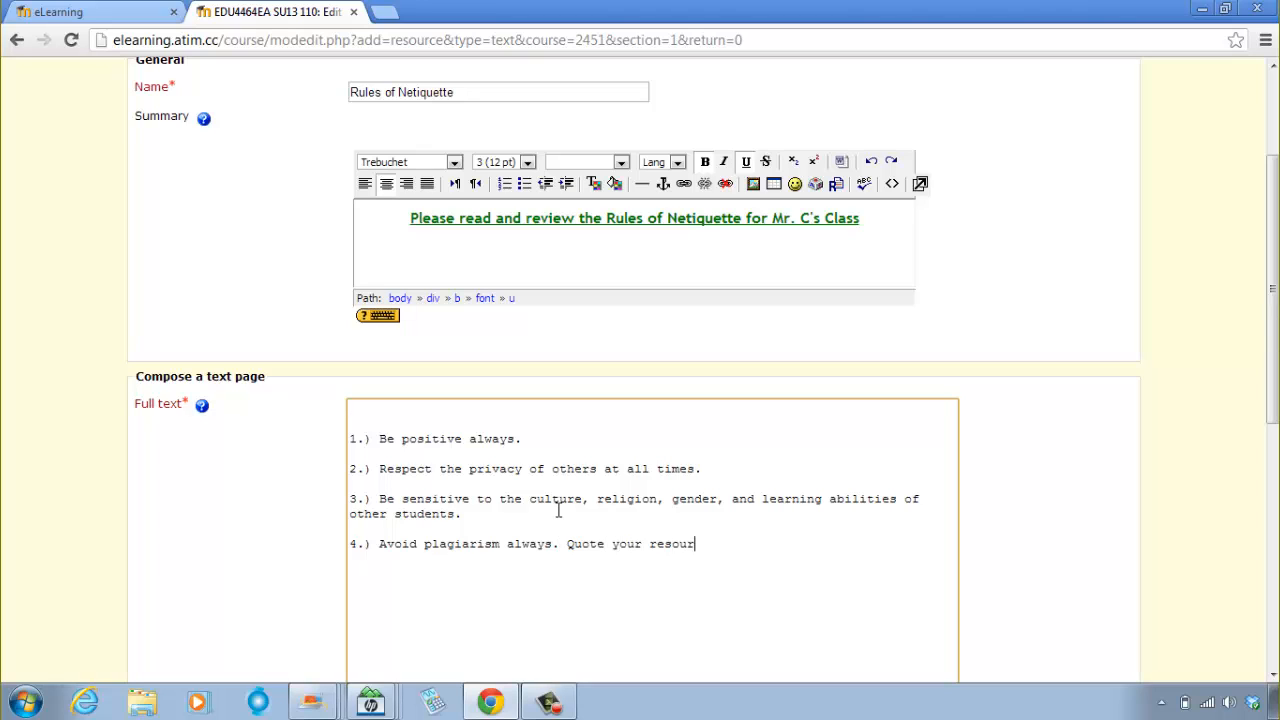
pyautogui.write('ces always.')
# Add the fifth rule "5.) Do your assignments and quizzes by the due dates." to the full text.
pyautogui.press('Return')
pyautogui.write('5.')
pyautogui.write('ssig')
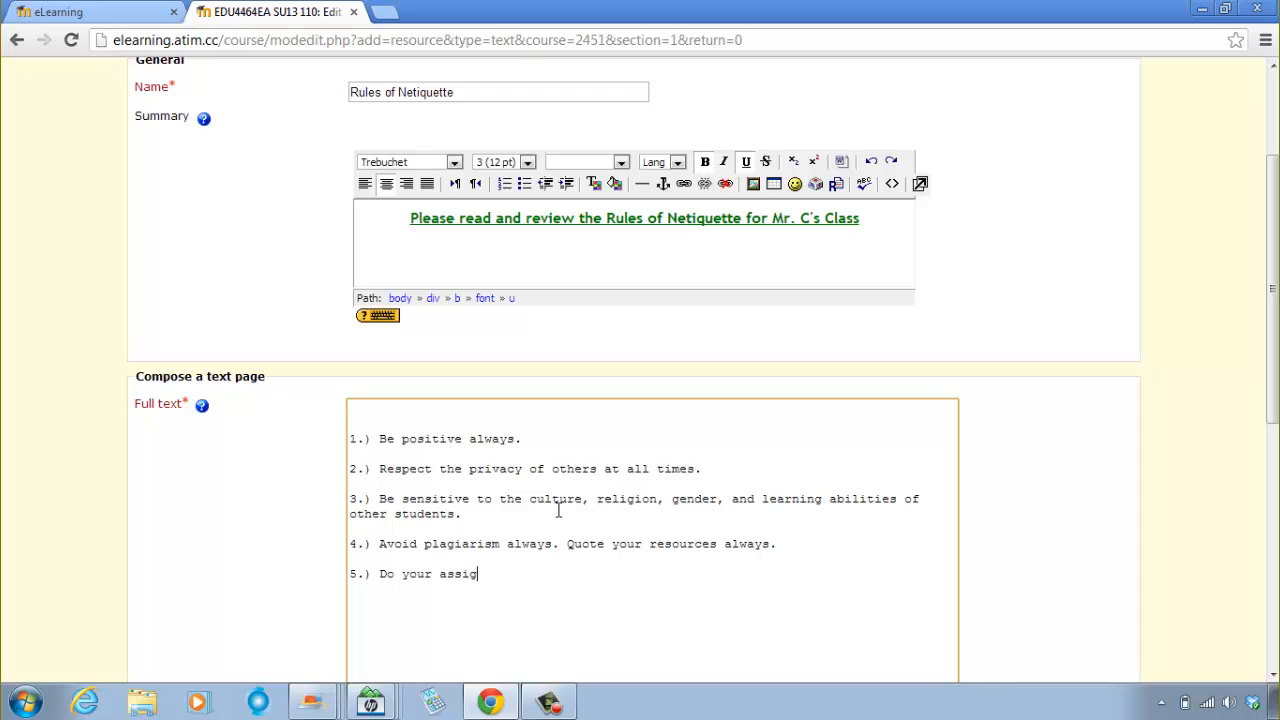
pyautogui.write('nemnts \\')
pyautogui.press('BackSpace')
pyautogui.press('BackSpace')
pyautogui.press('BackSpace')
pyautogui.press('BackSpace')
pyautogui.write('ments anm')
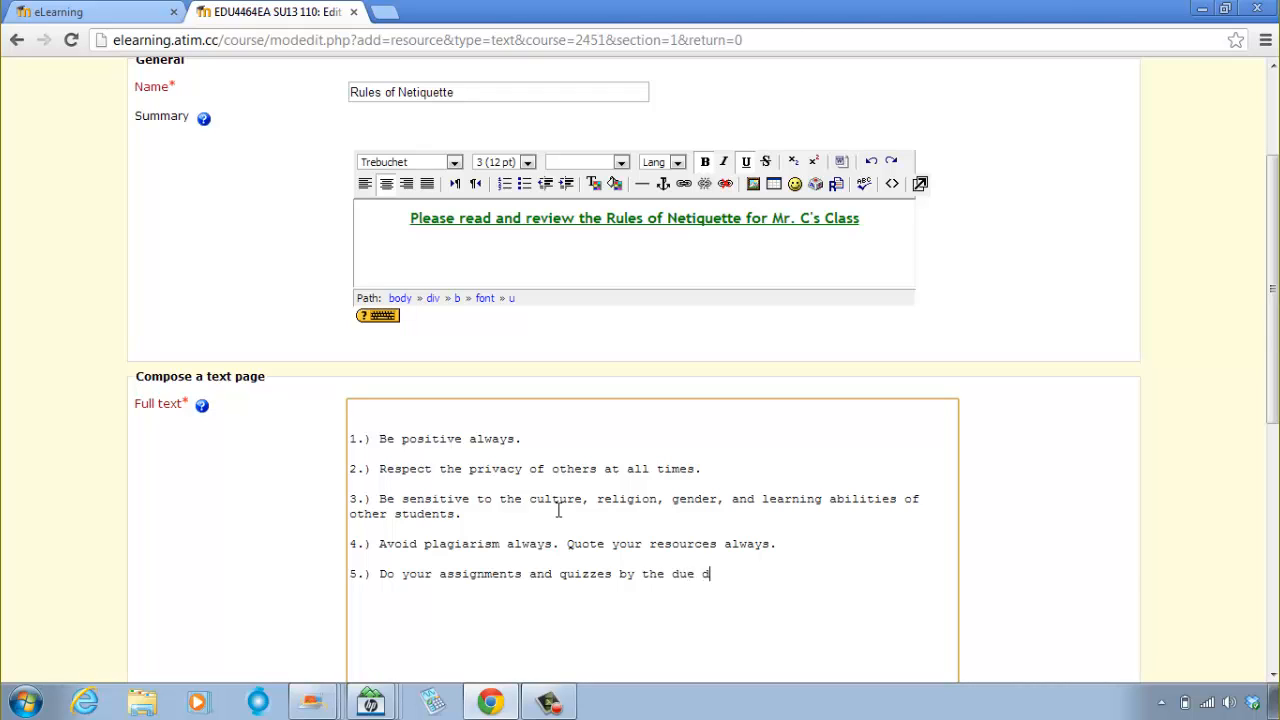
pyautogui.write('tes.')
# Read the help information on the resource's text formats through to the end and close it.
pyautogui.scroll(-4, 714, 480)
pyautogui.scroll(-2, 579, 442)
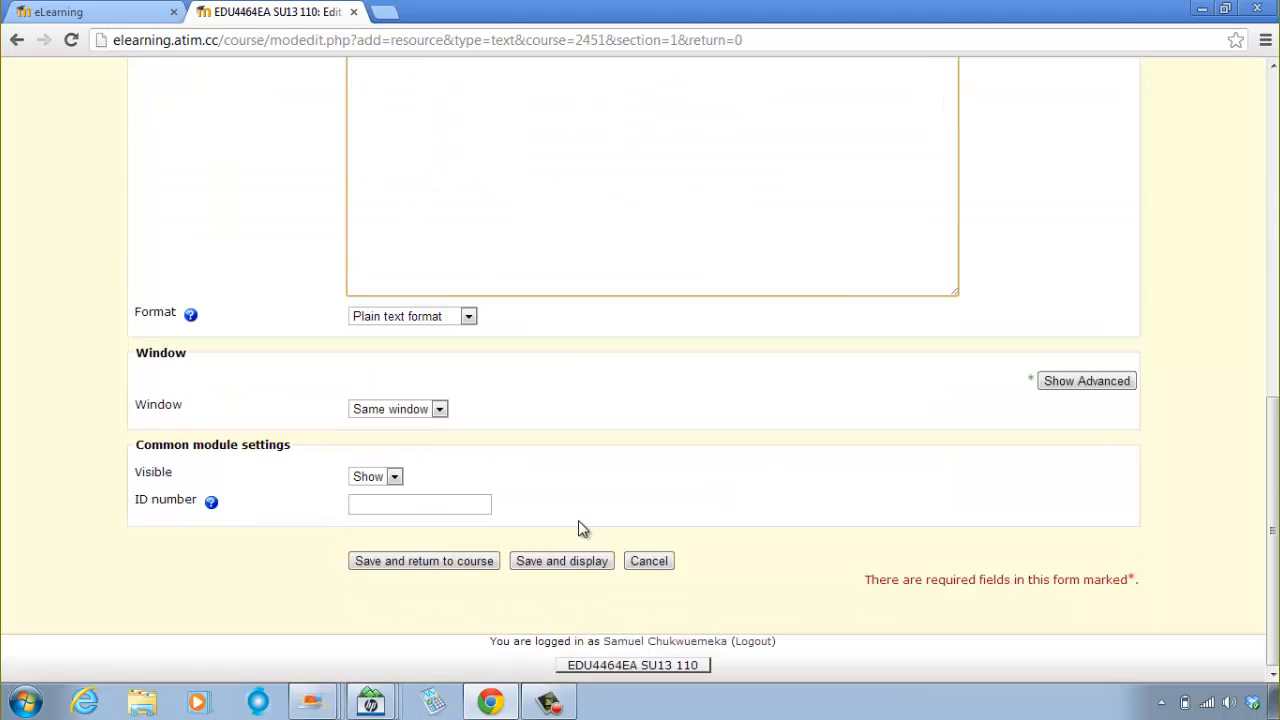
pyautogui.click(190, 316)
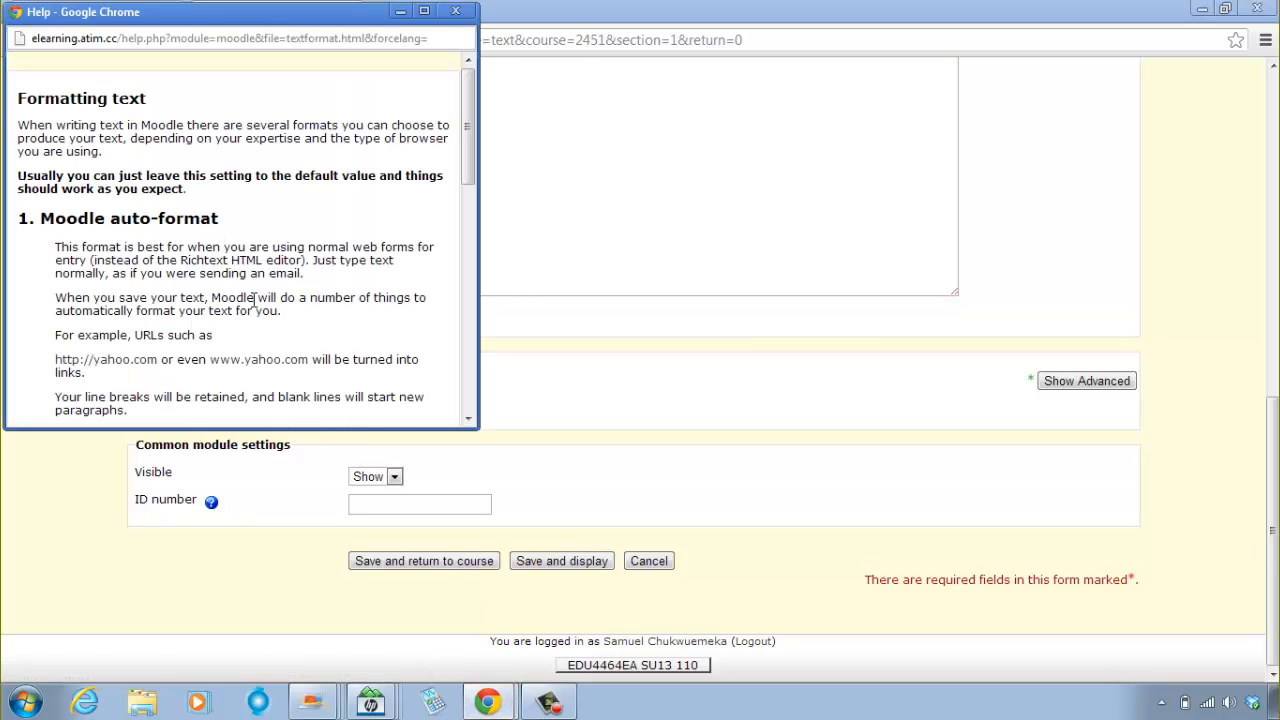
pyautogui.scroll(-4, 312, 300)
pyautogui.scroll(4, 312, 300)
pyautogui.scroll(-5, 250, 262)
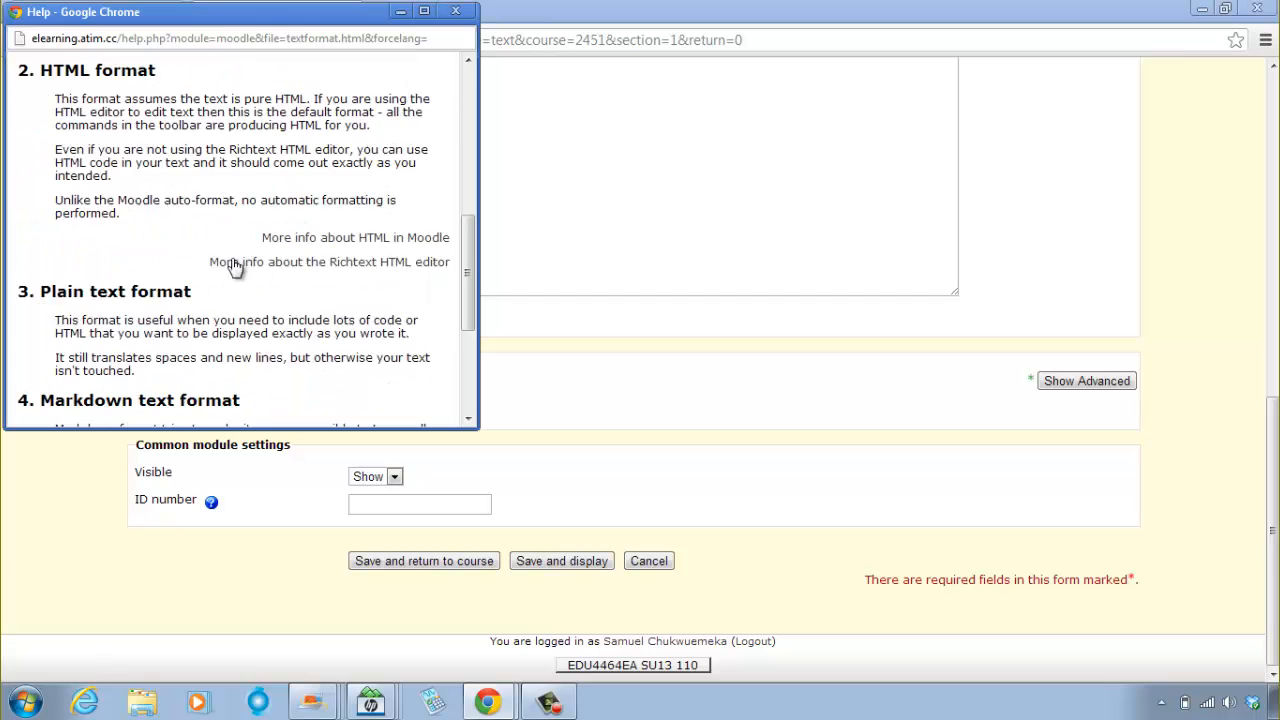
pyautogui.scroll(-5, 234, 268)
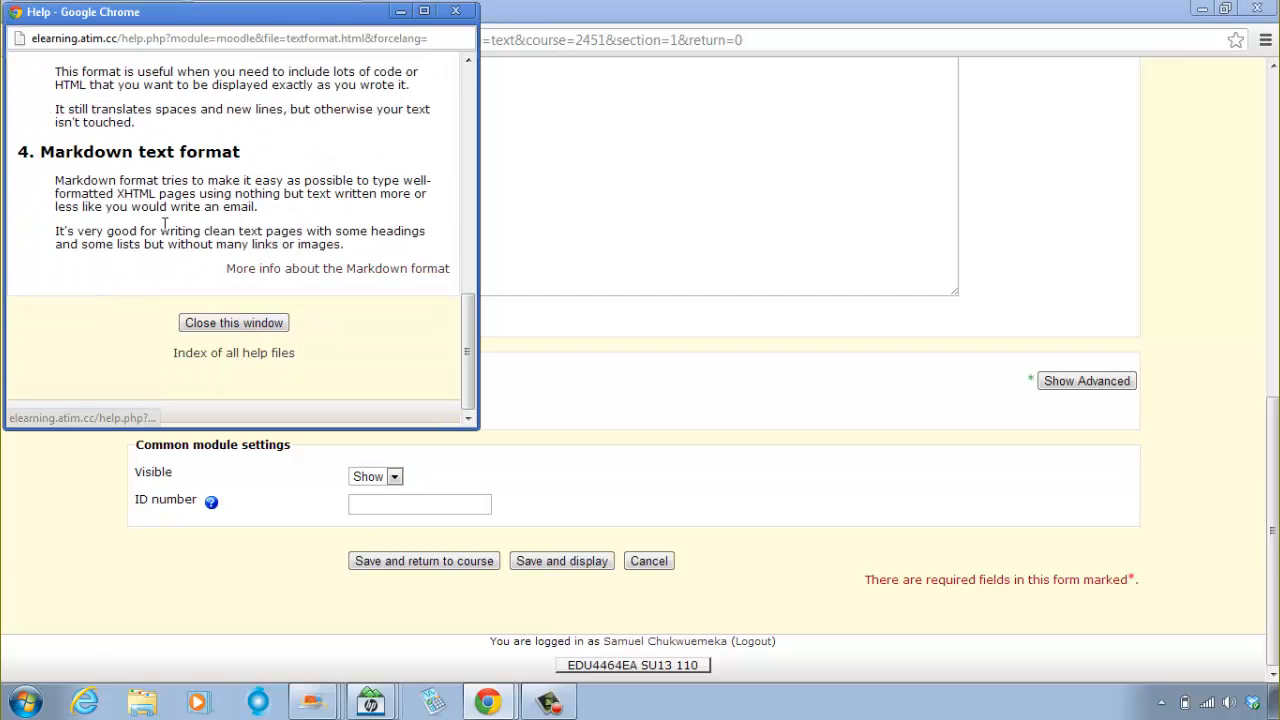
pyautogui.click(262, 324)
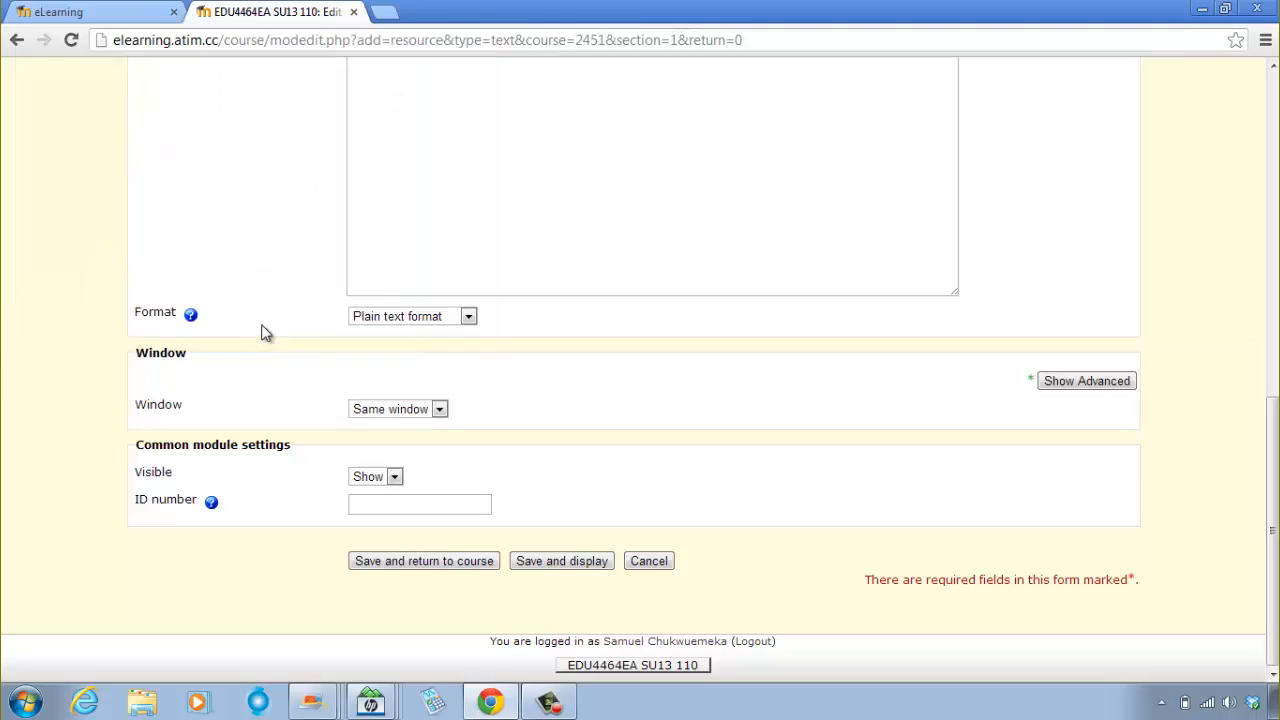
# Keep Plain text format for the resource and set it to open in a New window.
pyautogui.click(428, 317)
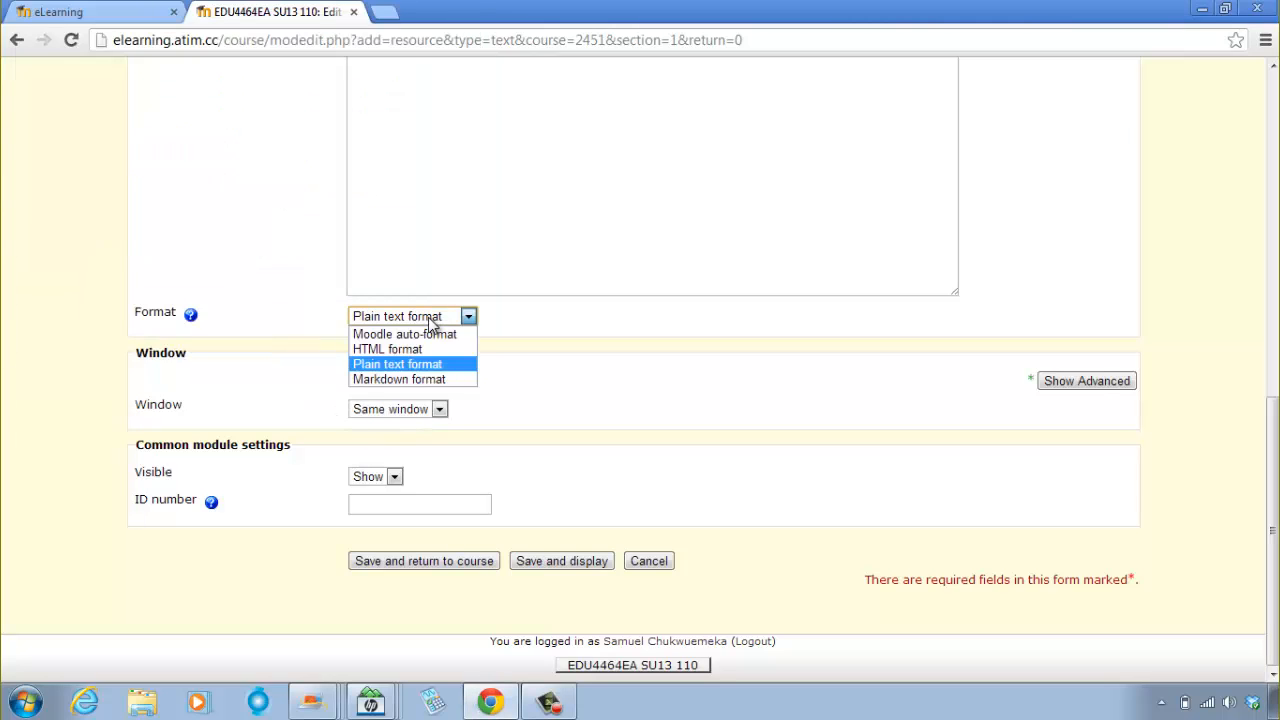
pyautogui.click(421, 317)
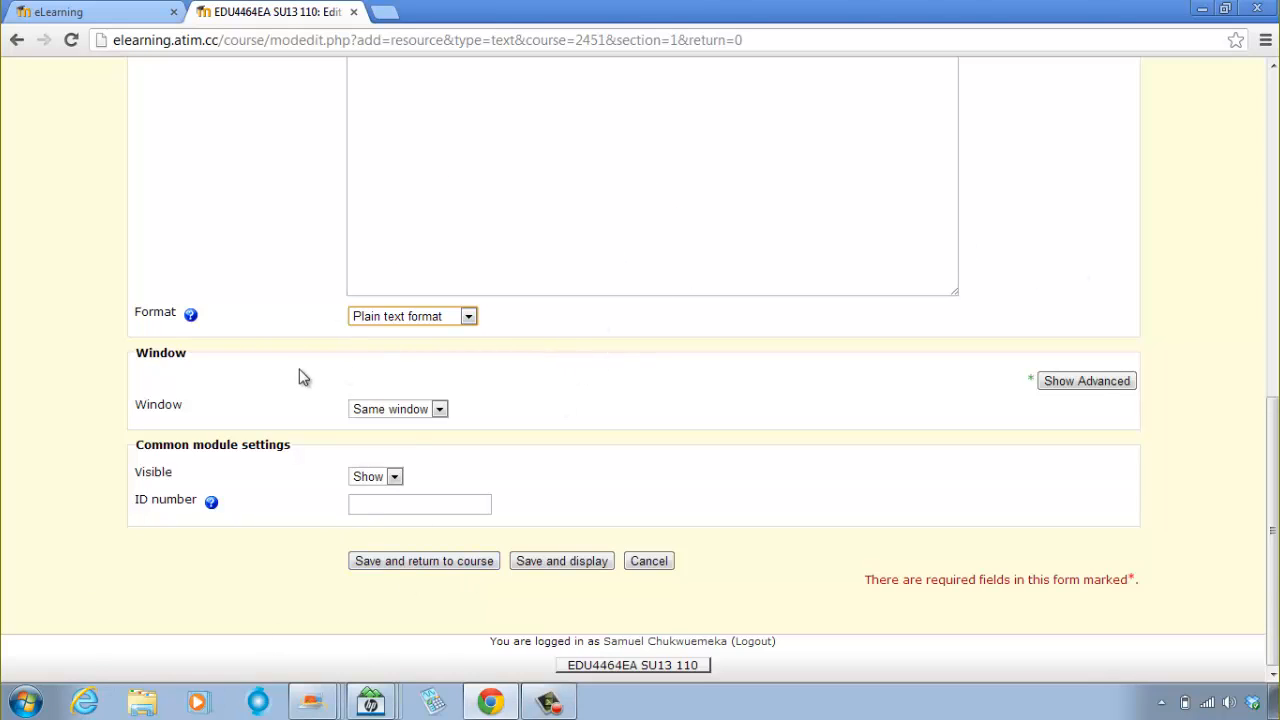
pyautogui.click(429, 409)
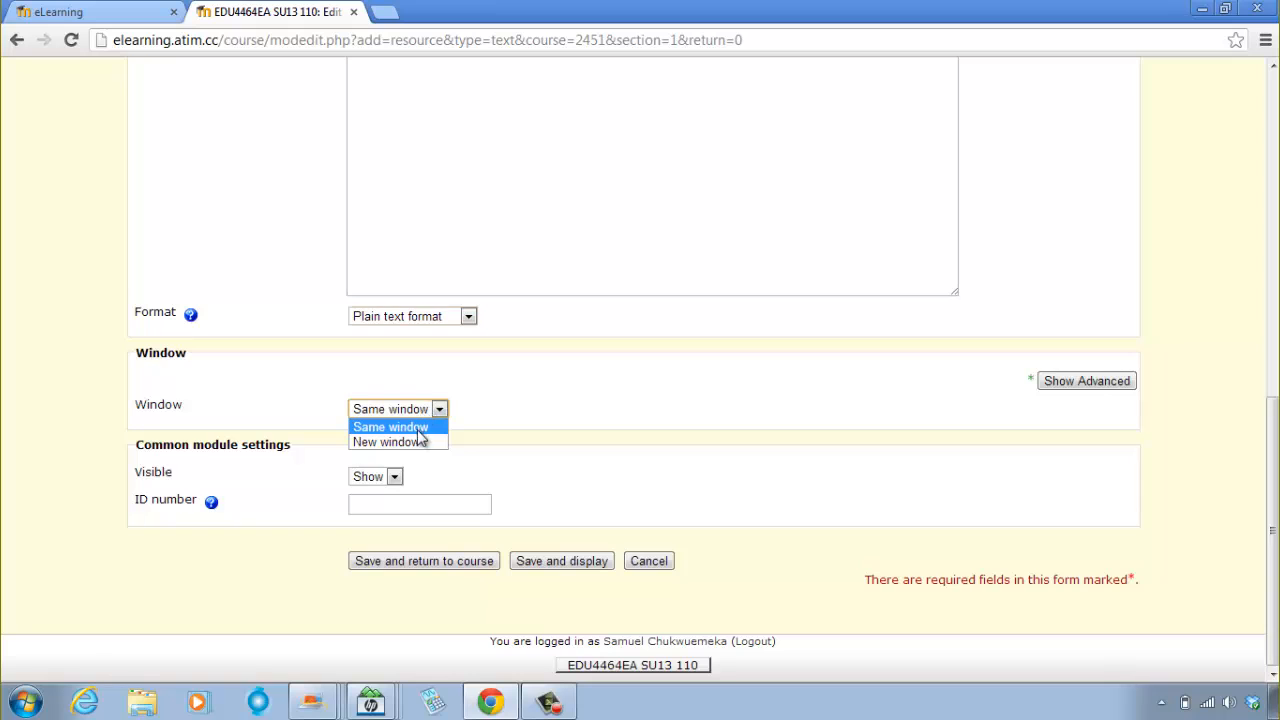
pyautogui.click(427, 445)
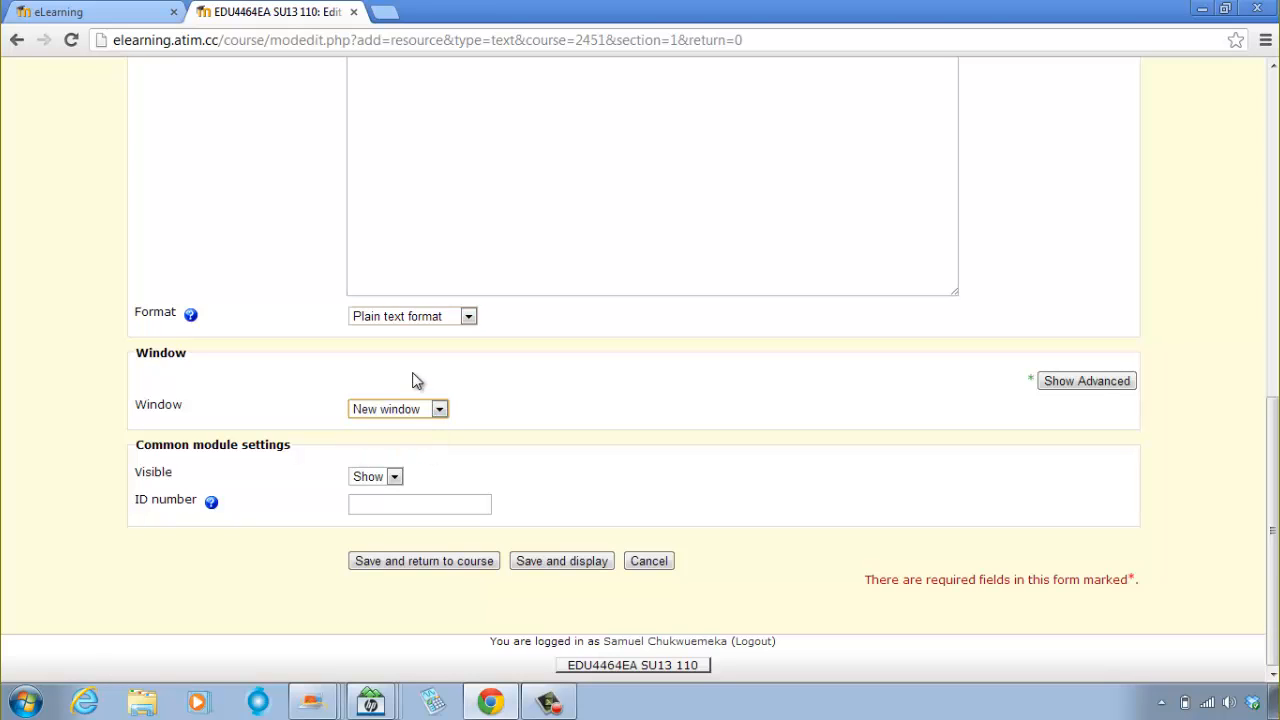
# Show the advanced window settings, review them together with the full text, and hide them again.
pyautogui.click(1087, 381)
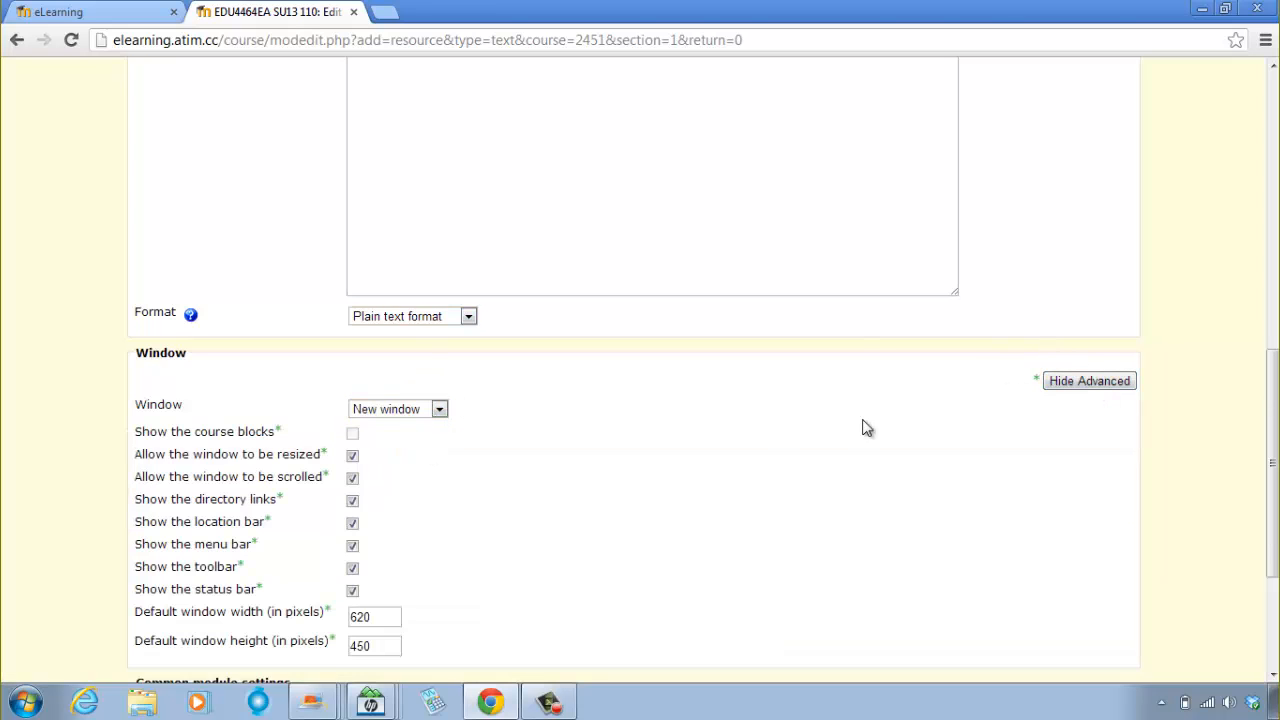
pyautogui.scroll(-1, 628, 407)
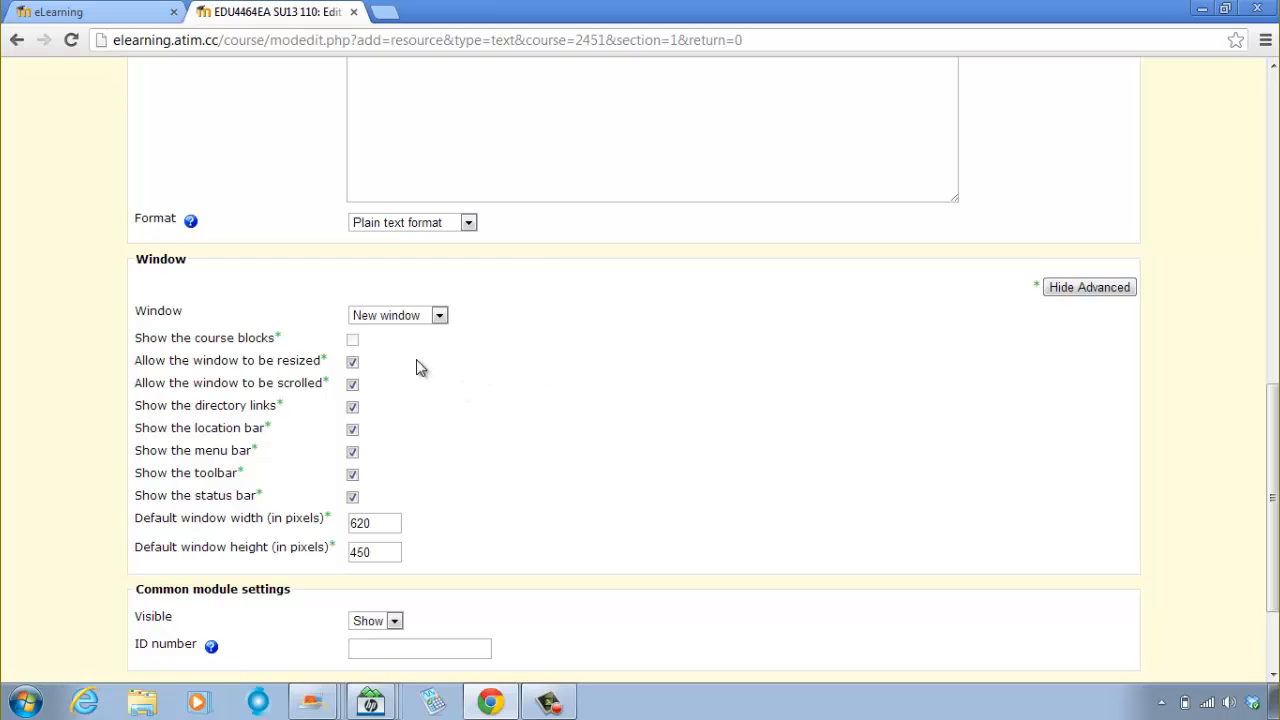
pyautogui.click(419, 316)
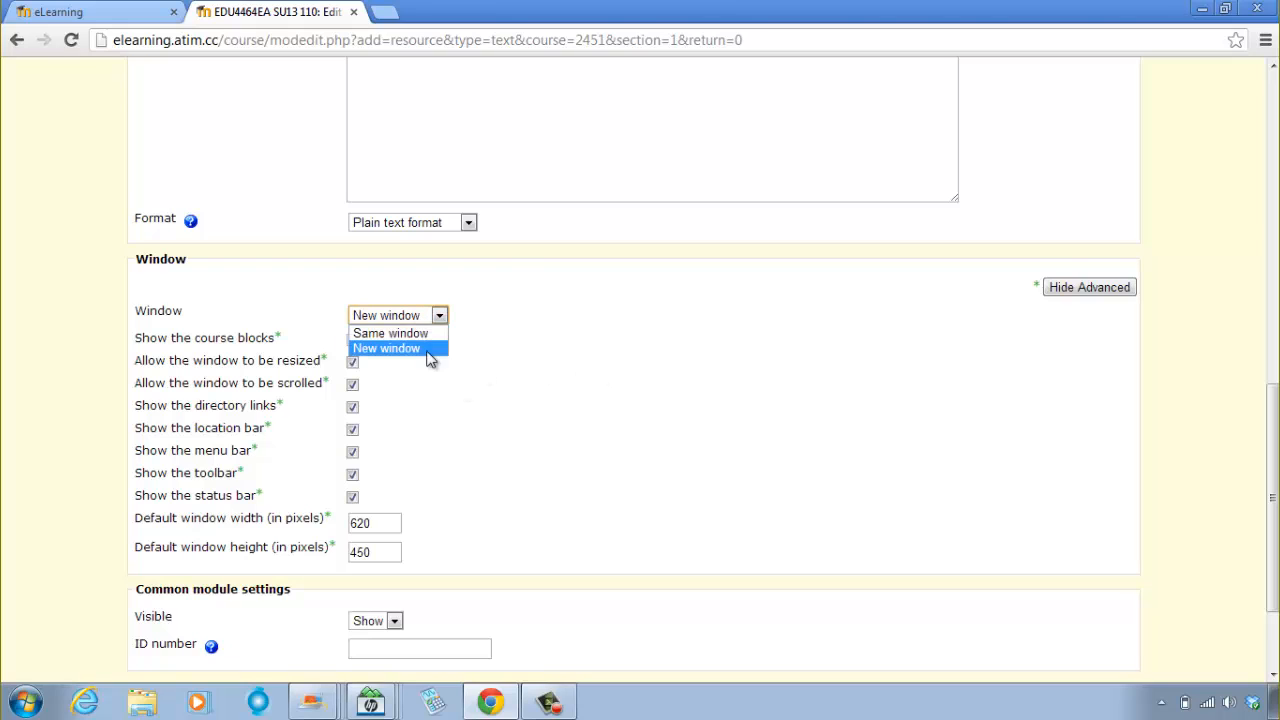
pyautogui.click(432, 350)
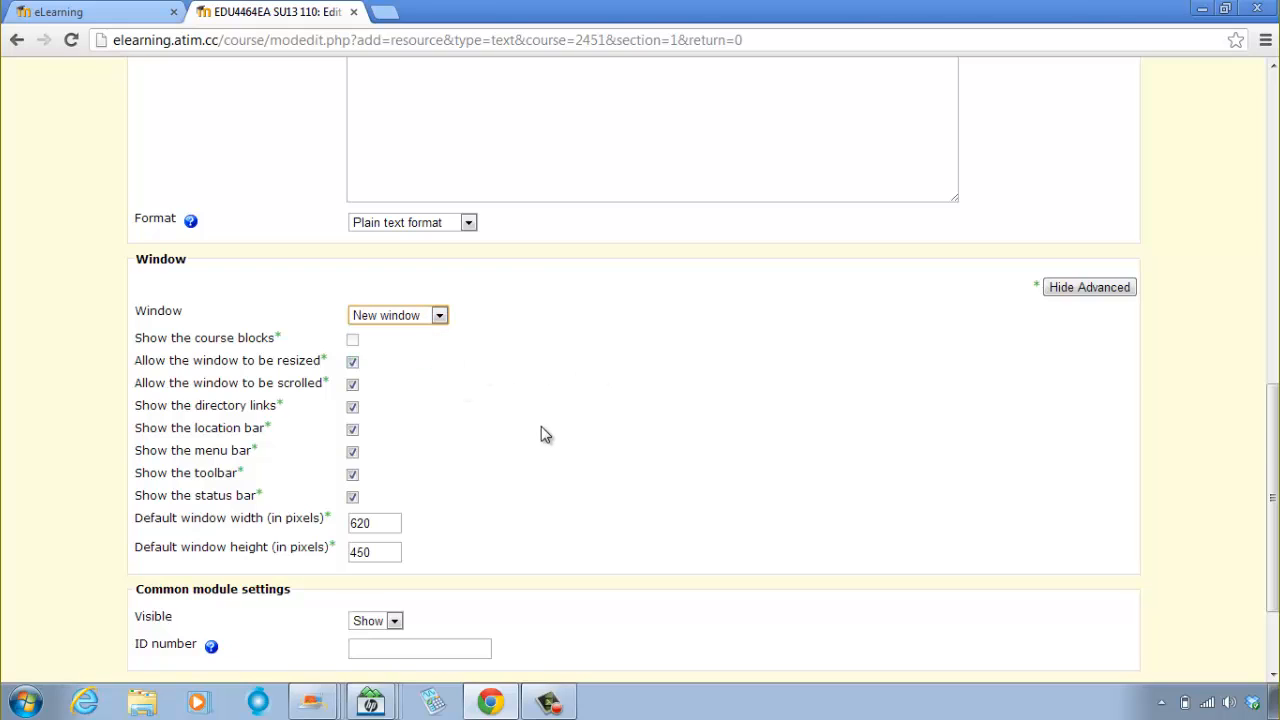
pyautogui.scroll(5, 545, 432)
pyautogui.scroll(-3, 559, 431)
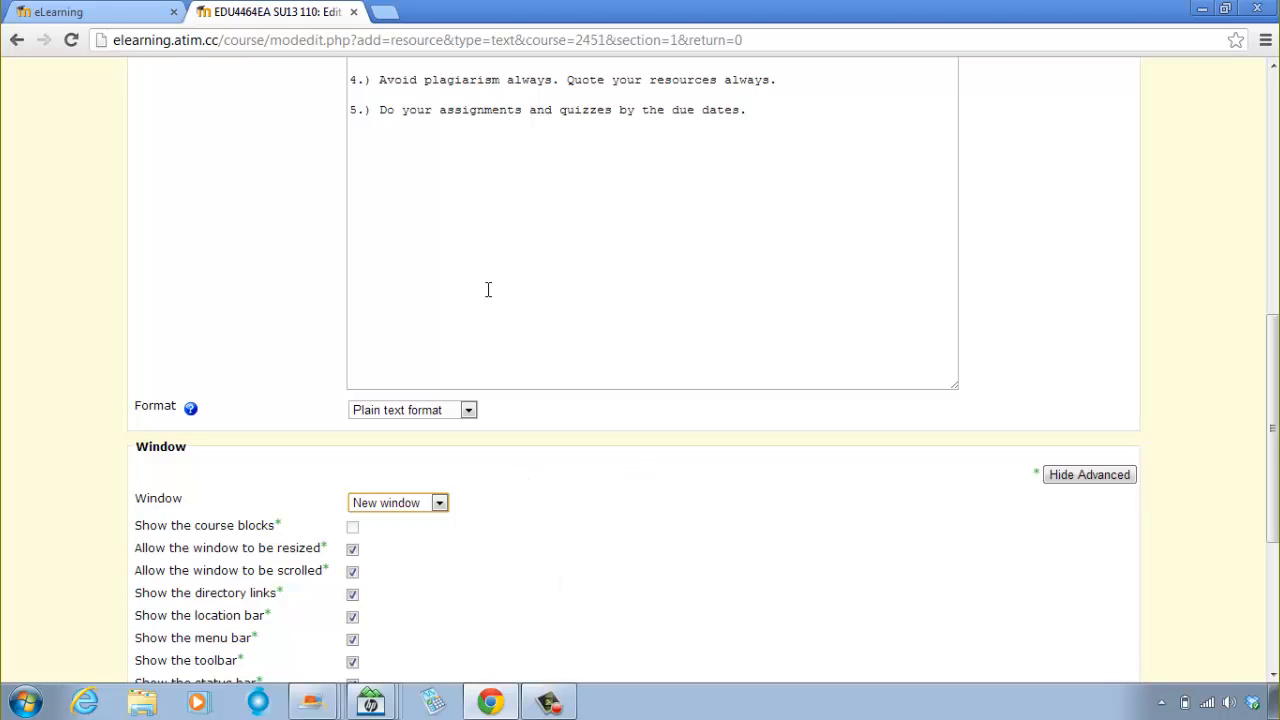
pyautogui.scroll(-3, 488, 289)
pyautogui.scroll(1, 714, 291)
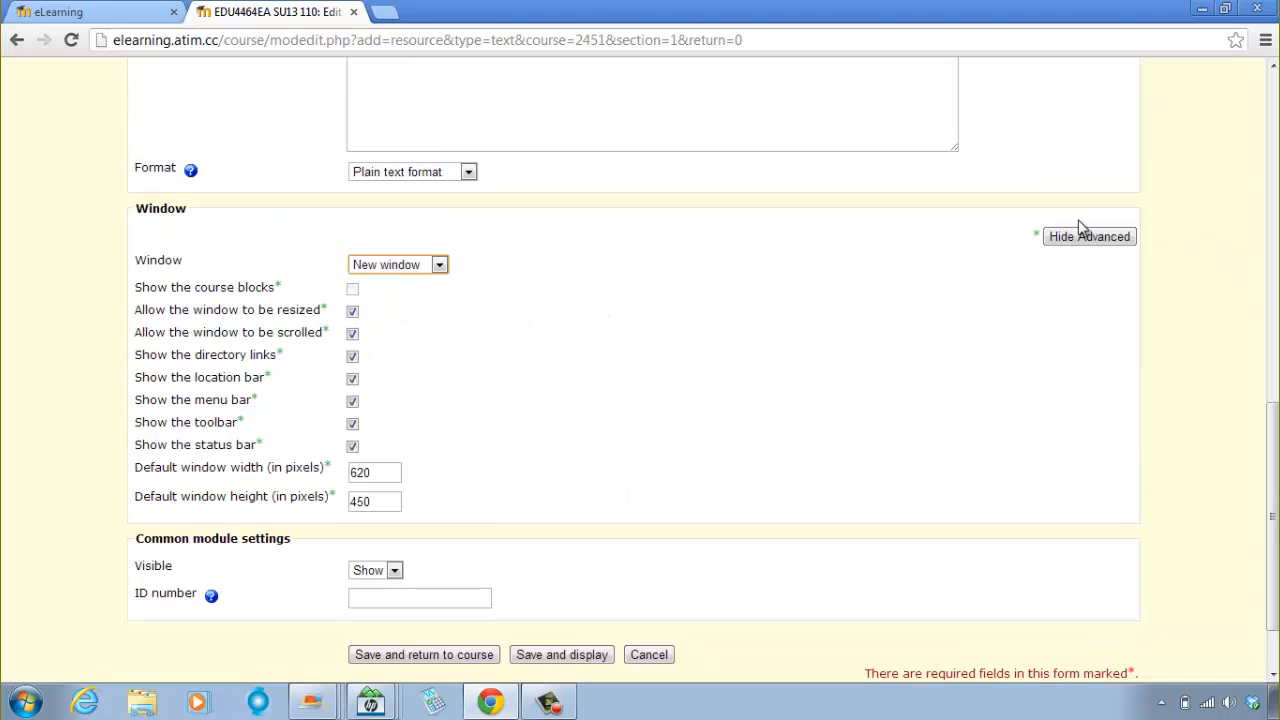
pyautogui.click(1094, 238)
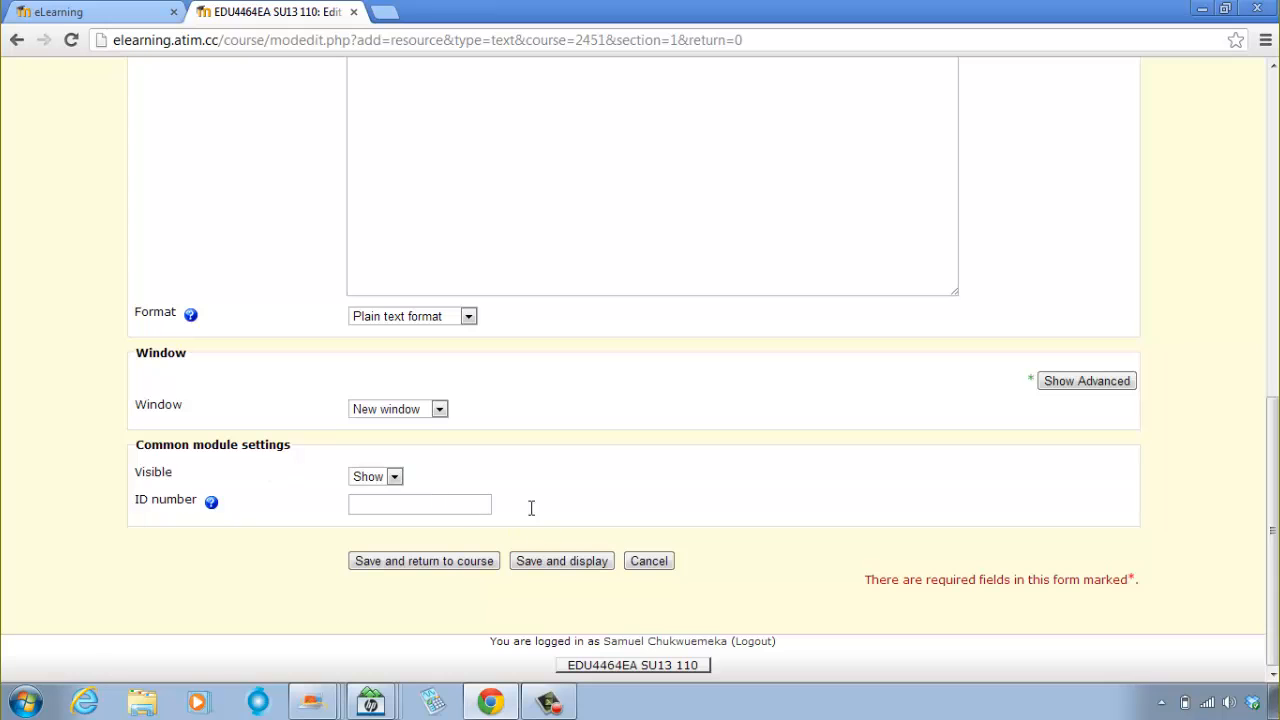
# Save the resource, return to the course and check its entry in the August 12 - August 18 week.
pyautogui.click(457, 566)
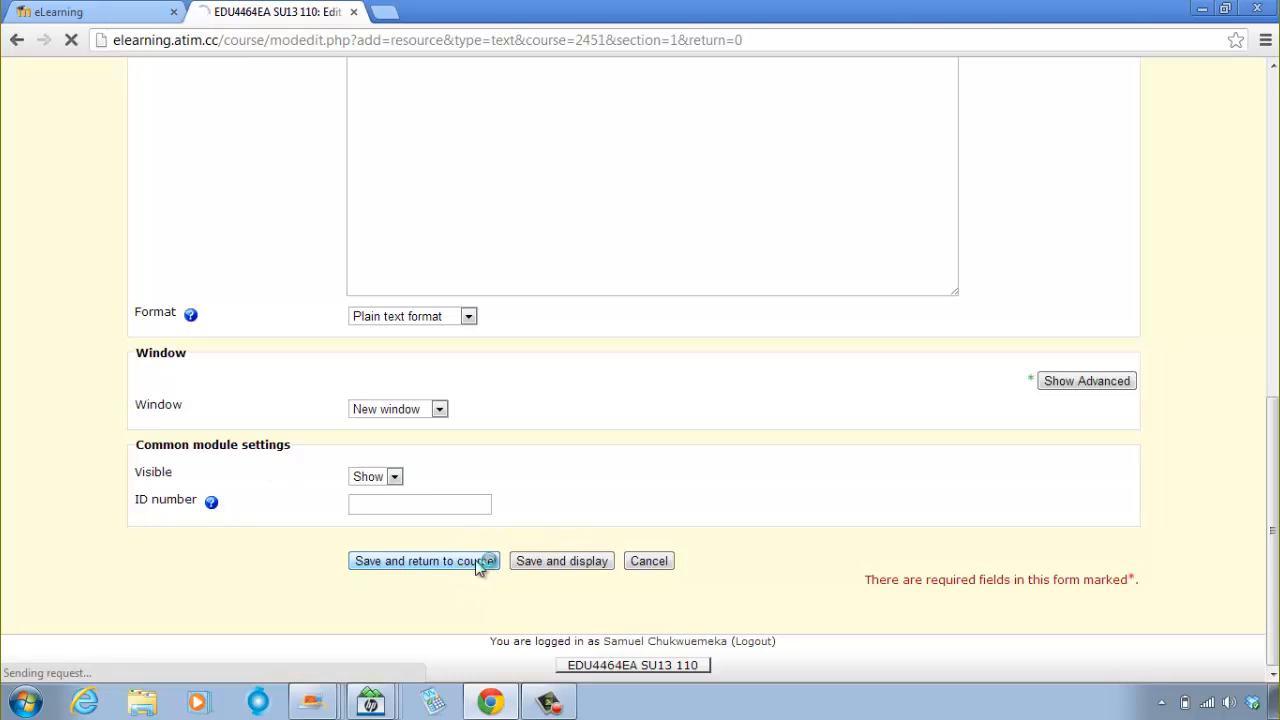
pyautogui.scroll(-4, 424, 414)
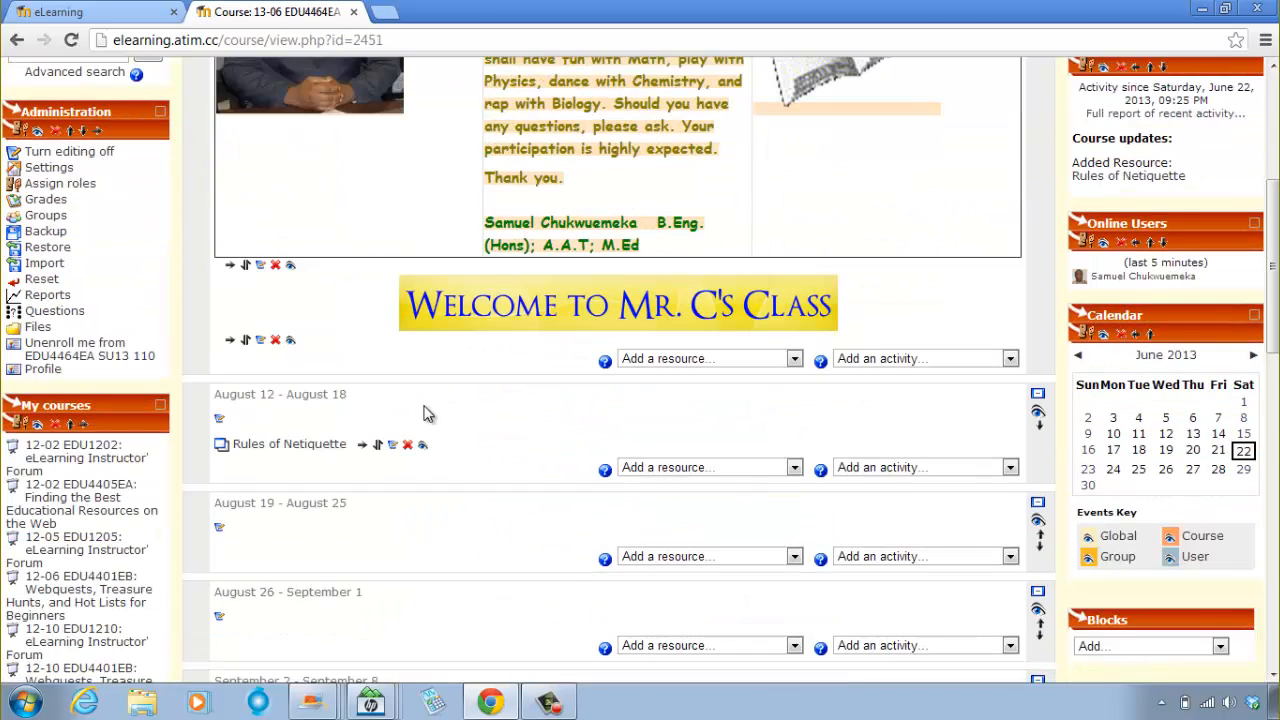
# Turn editing off for the course and switch the role to Student.
pyautogui.scroll(3, 840, 446)
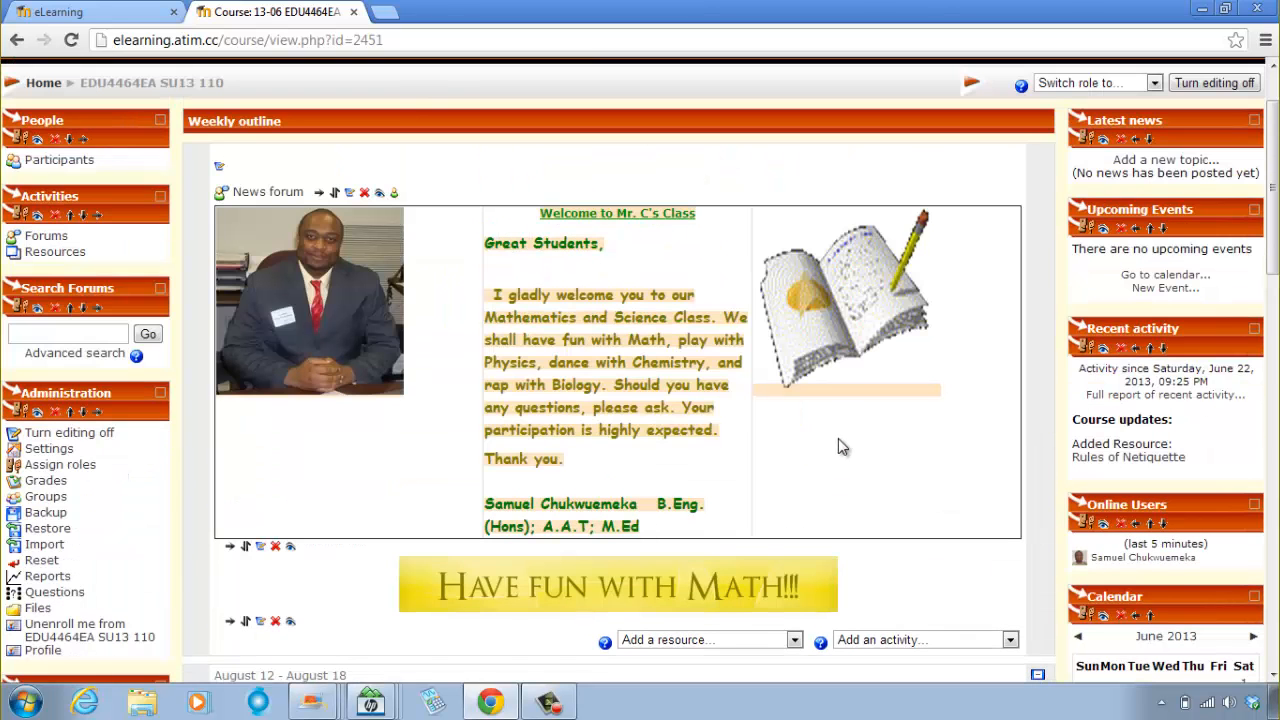
pyautogui.scroll(1, 845, 430)
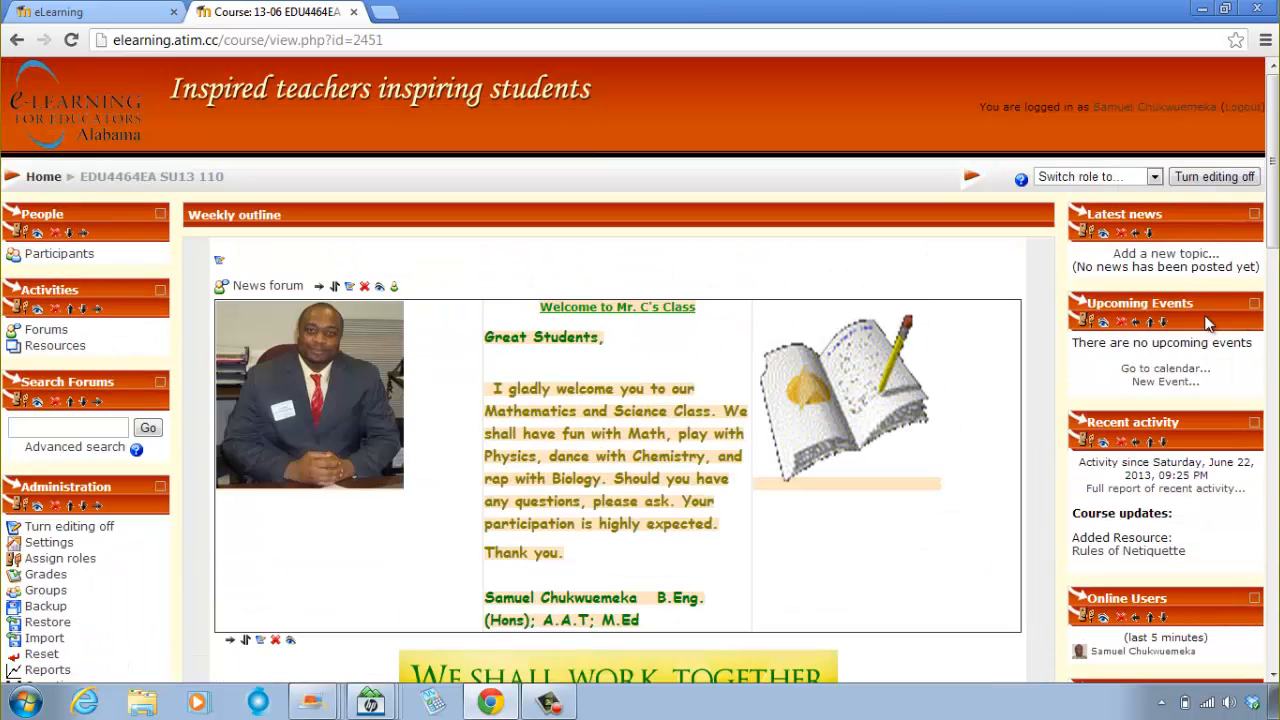
pyautogui.click(1245, 177)
pyautogui.click(1090, 177)
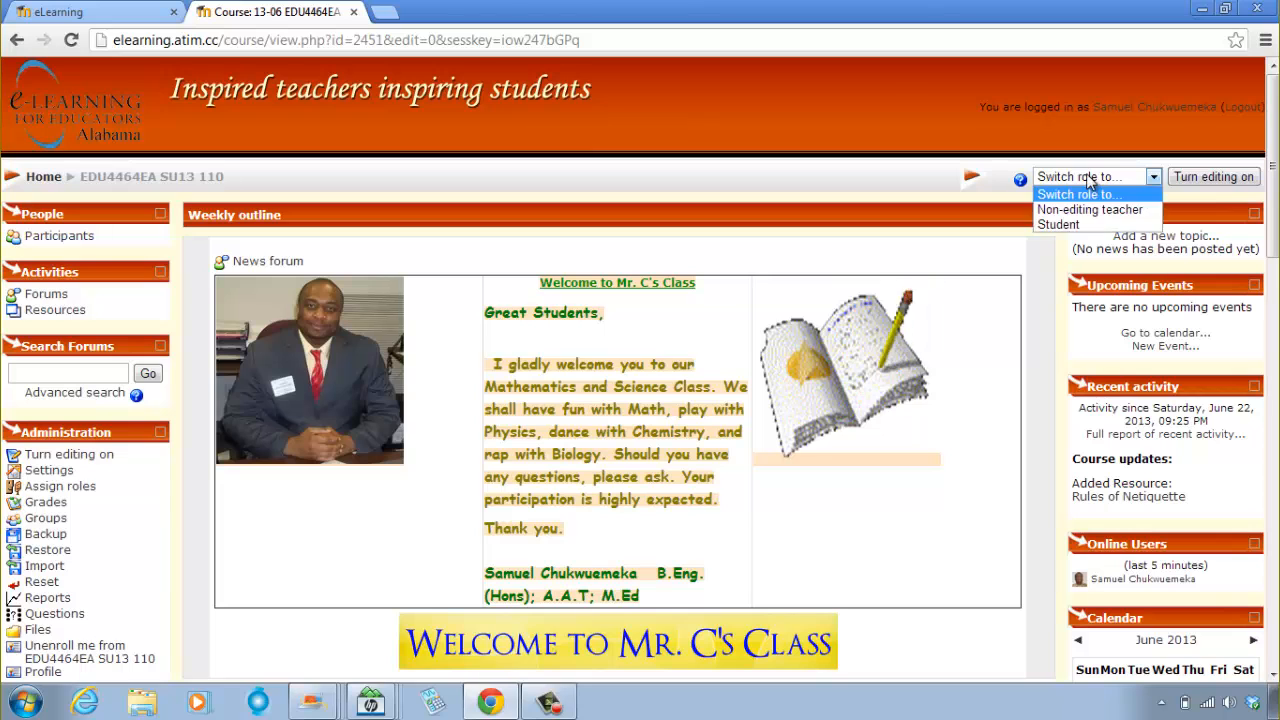
pyautogui.click(1060, 224)
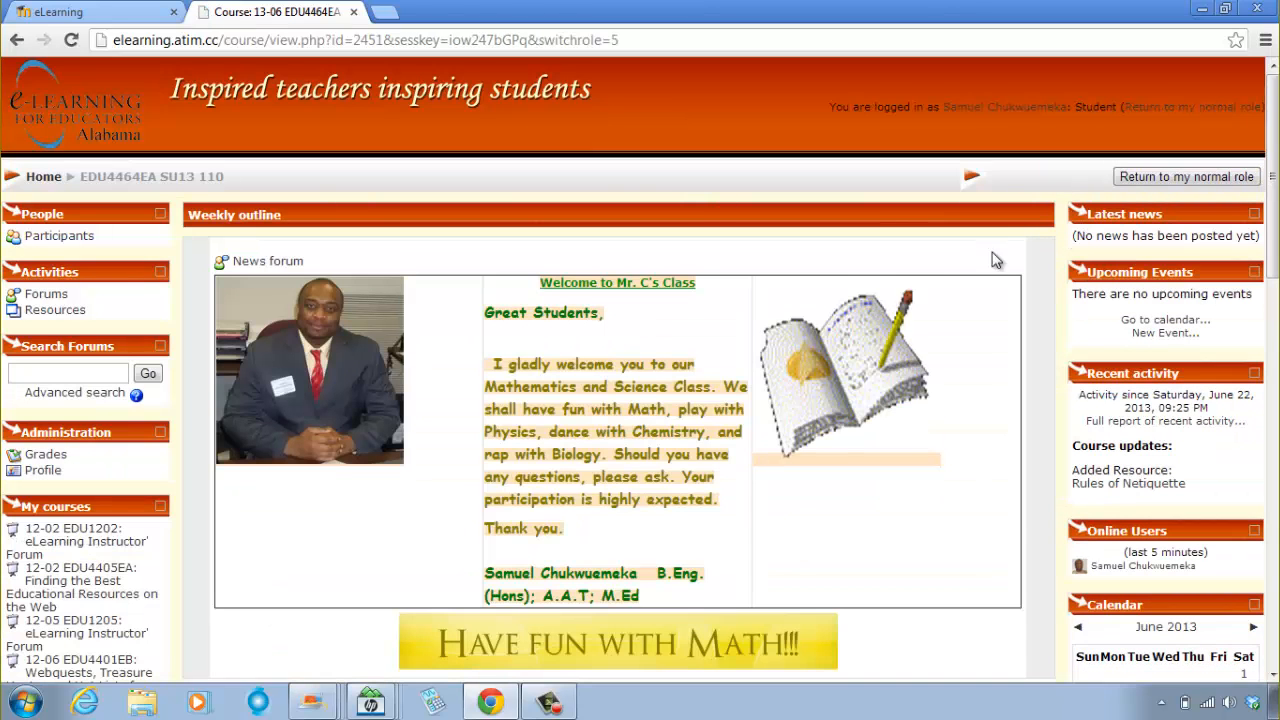
# View the Rules of Netiquette page from the August 12 - August 18 week as a student and close it.
pyautogui.scroll(-4, 628, 315)
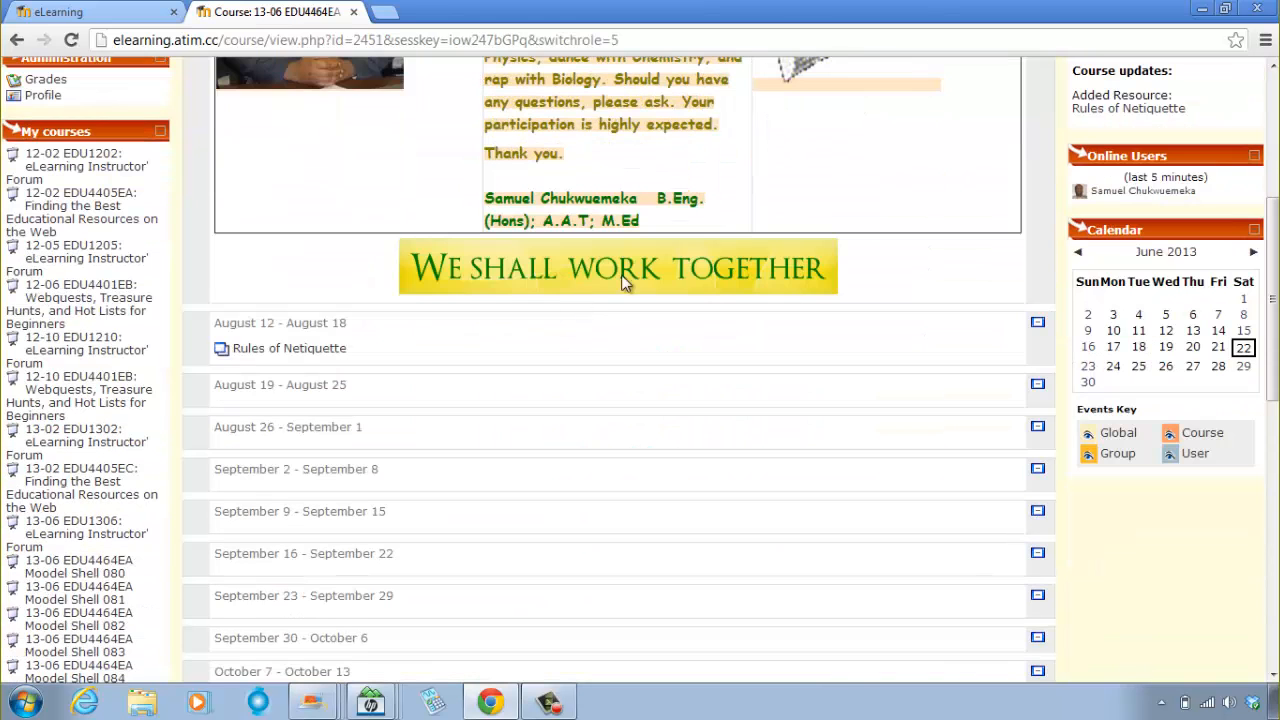
pyautogui.click(286, 351)
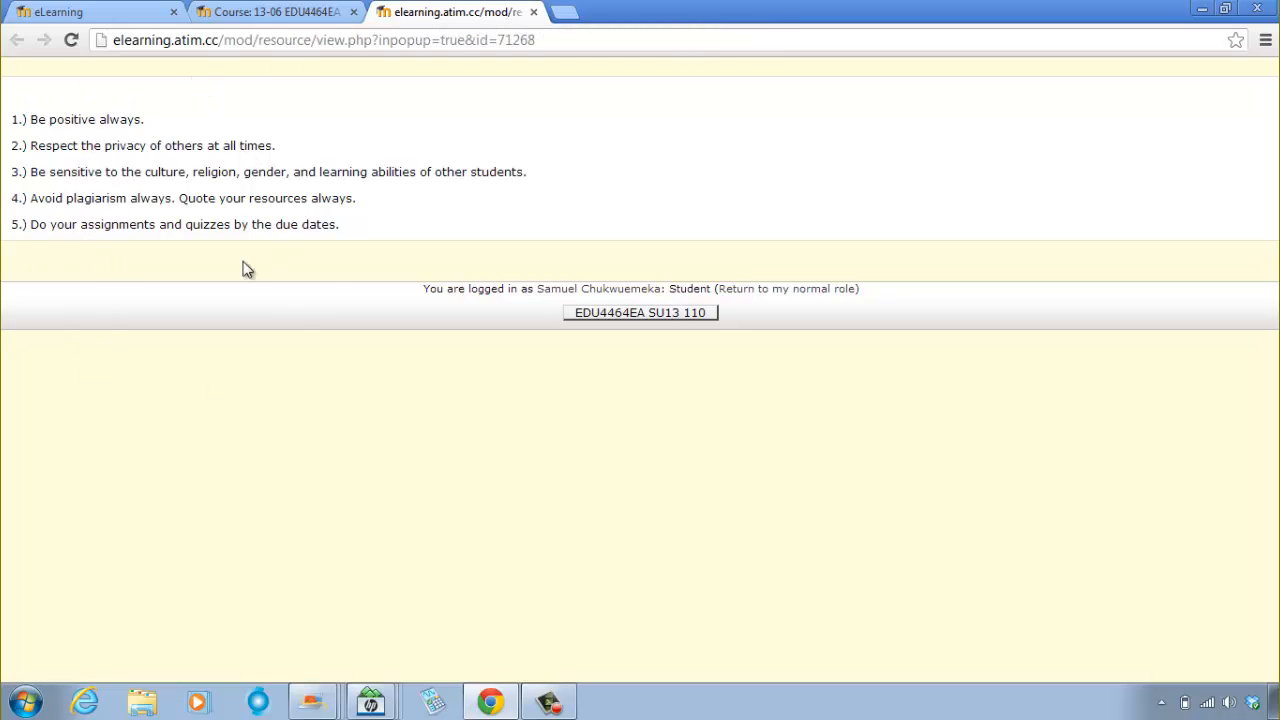
pyautogui.click(534, 12)
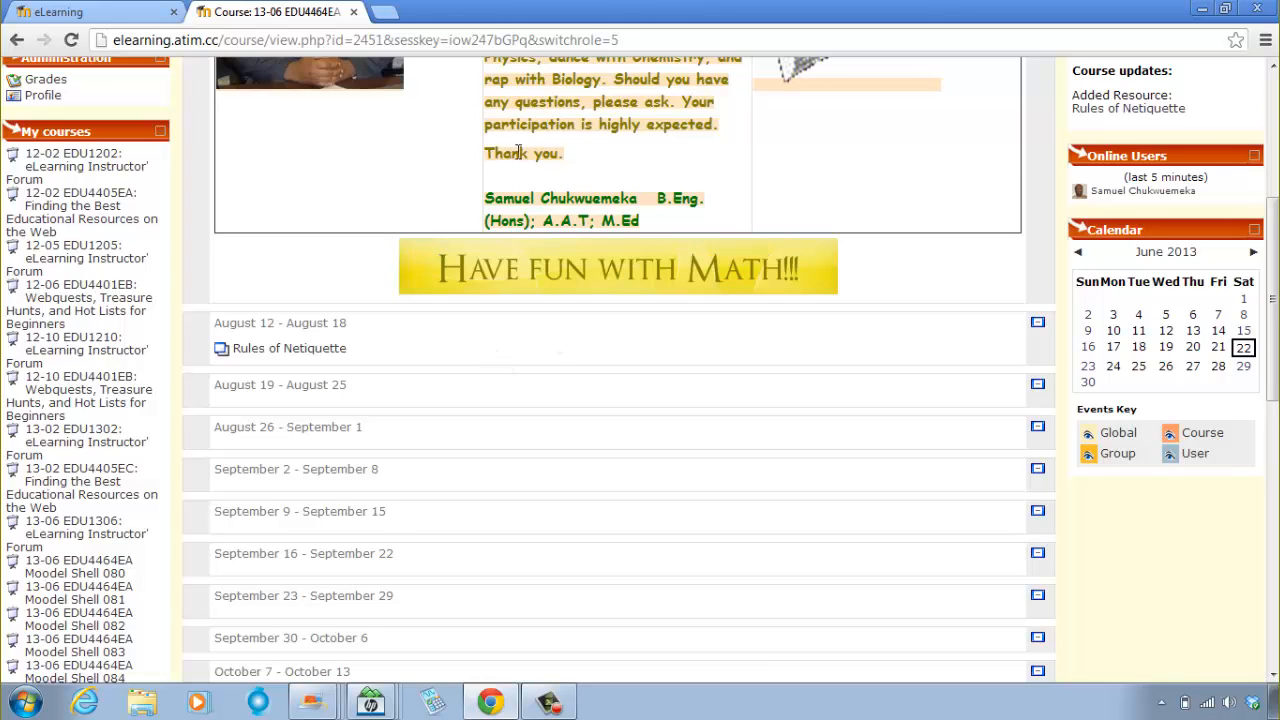
# Return to the normal role and look over the course's weekly outline.
pyautogui.scroll(4, 340, 288)
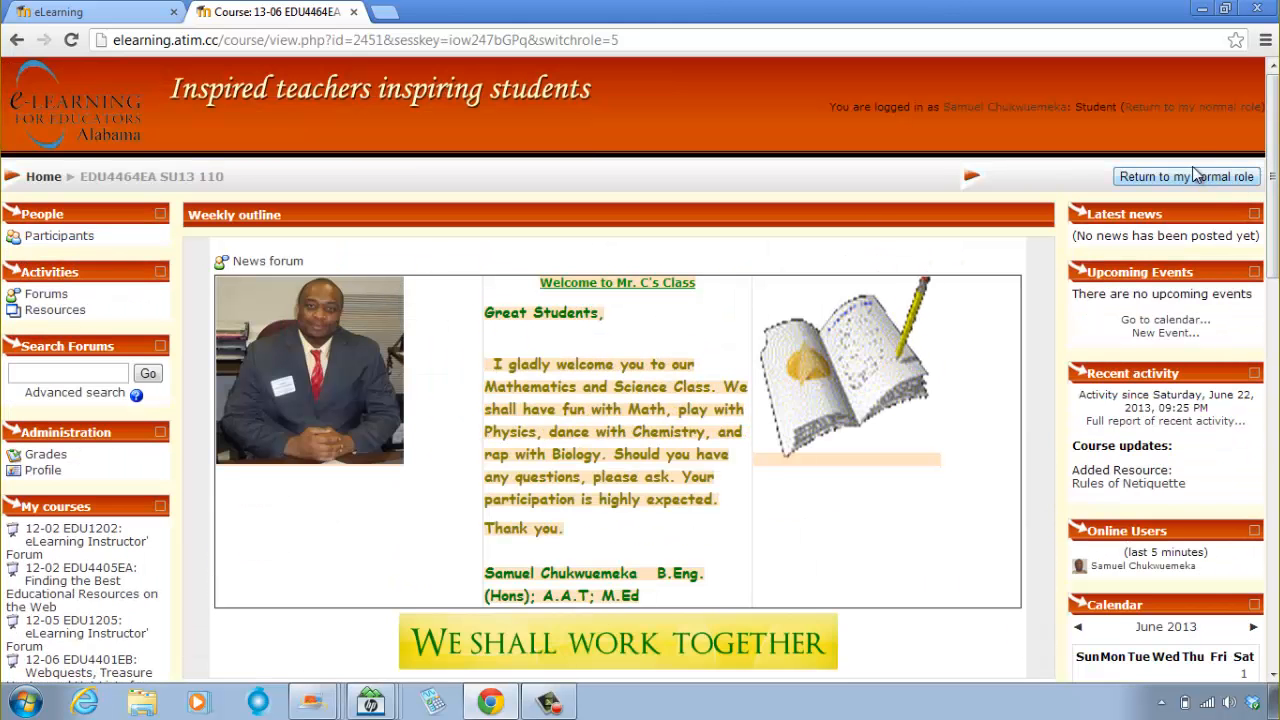
pyautogui.click(1195, 176)
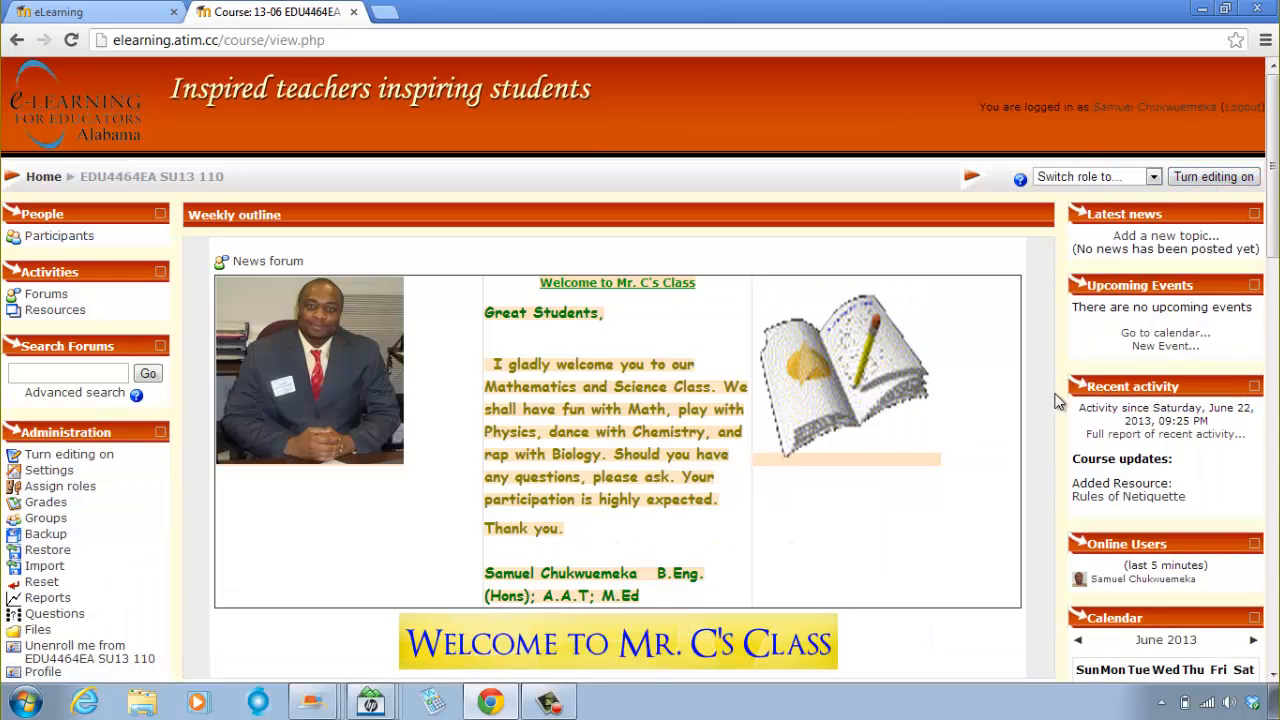
pyautogui.scroll(-5, 728, 343)
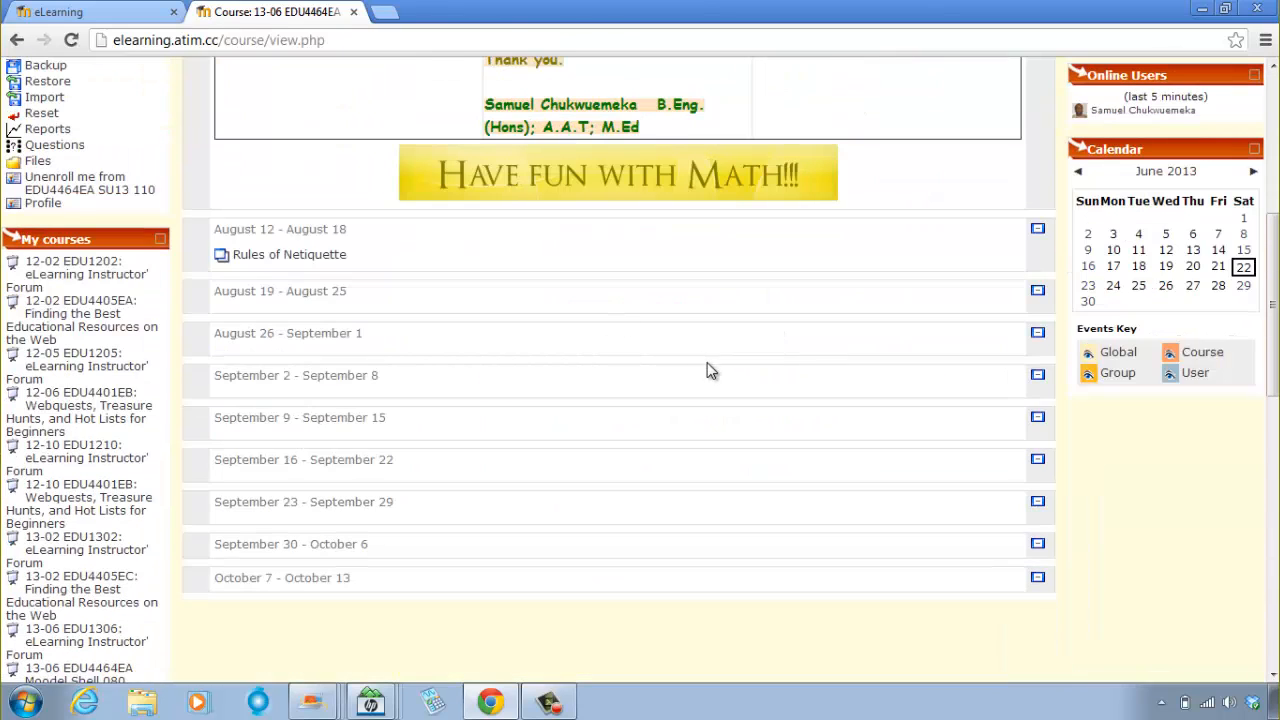
pyautogui.scroll(5, 678, 402)
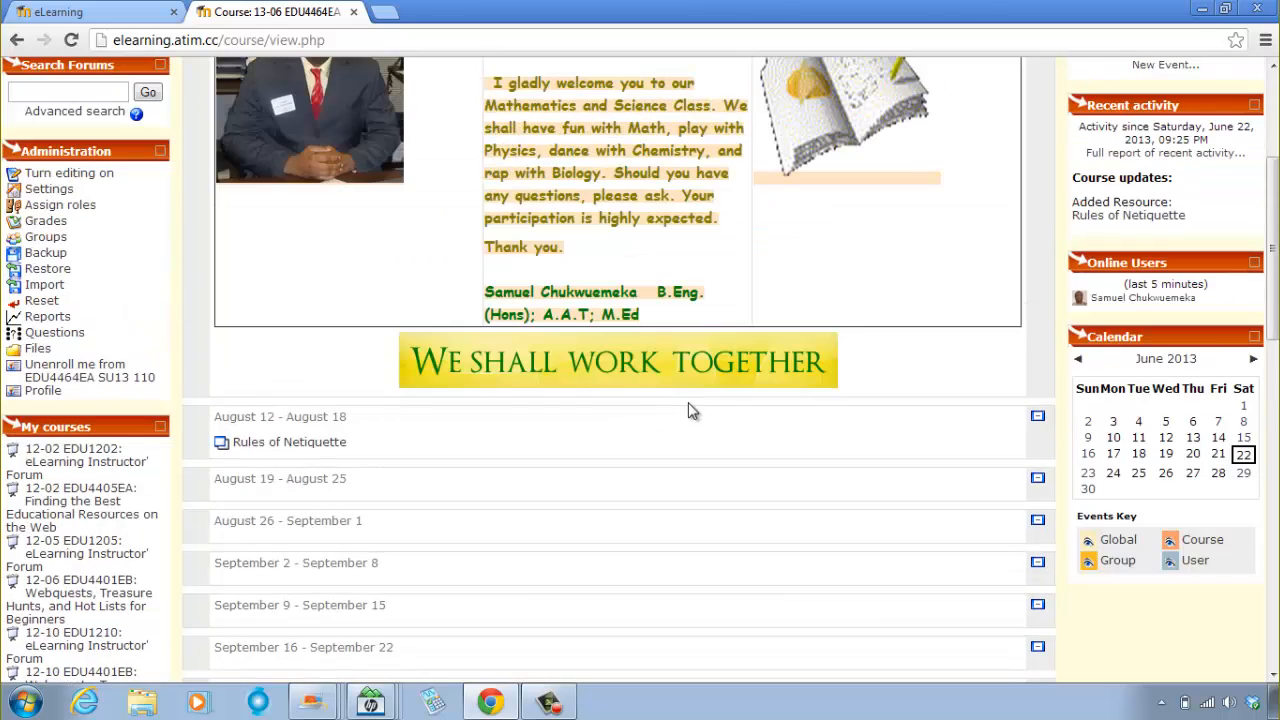
pyautogui.scroll(-4, 697, 413)
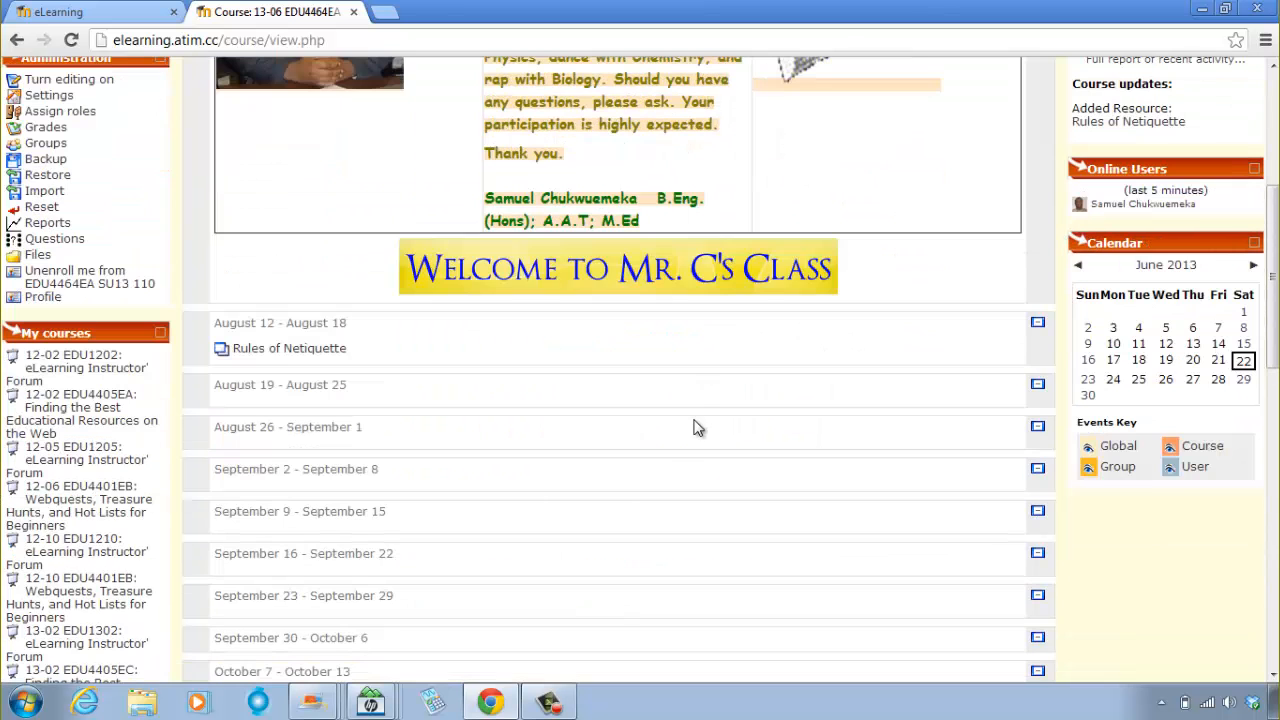